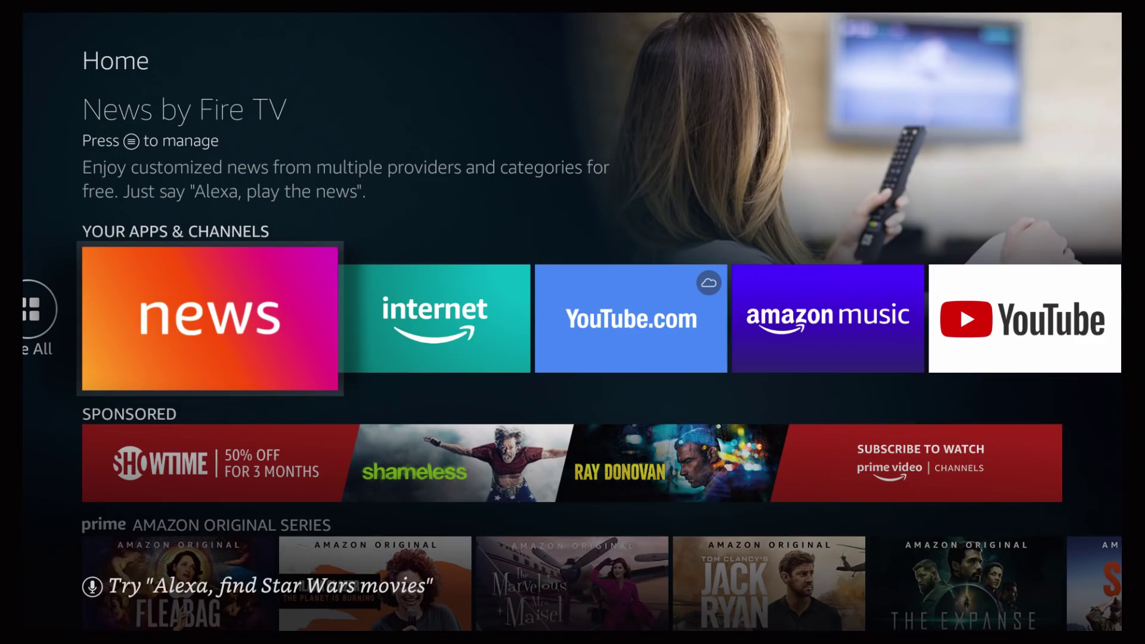
Launch the analiti Speed Test WiFi Analyzer and repeat its internet speed test.
key("Up")
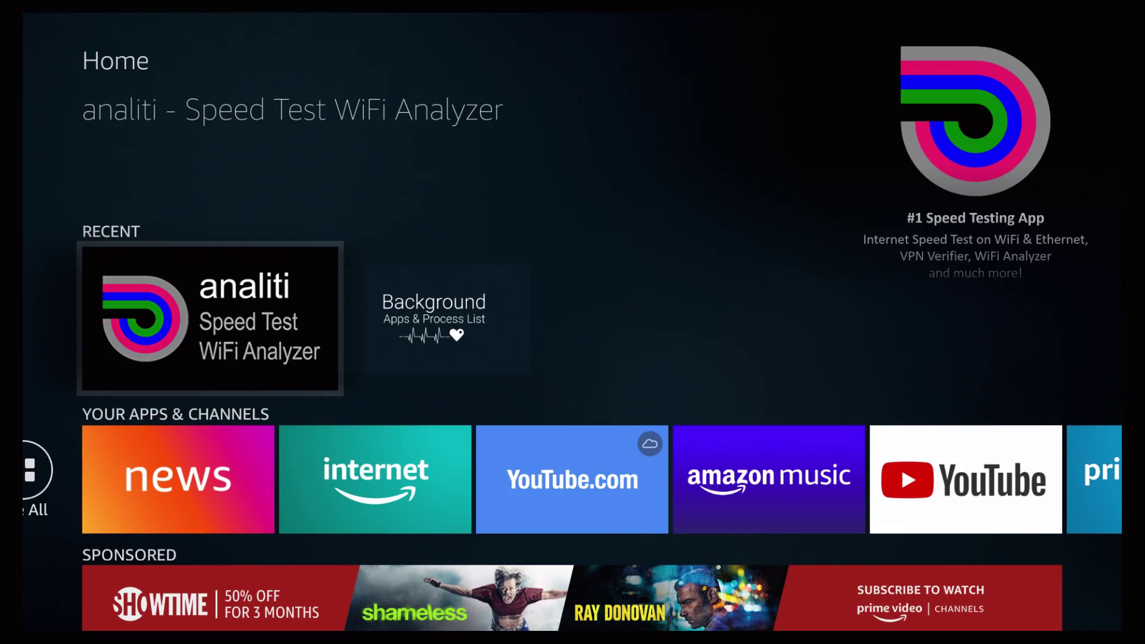
key("Return")
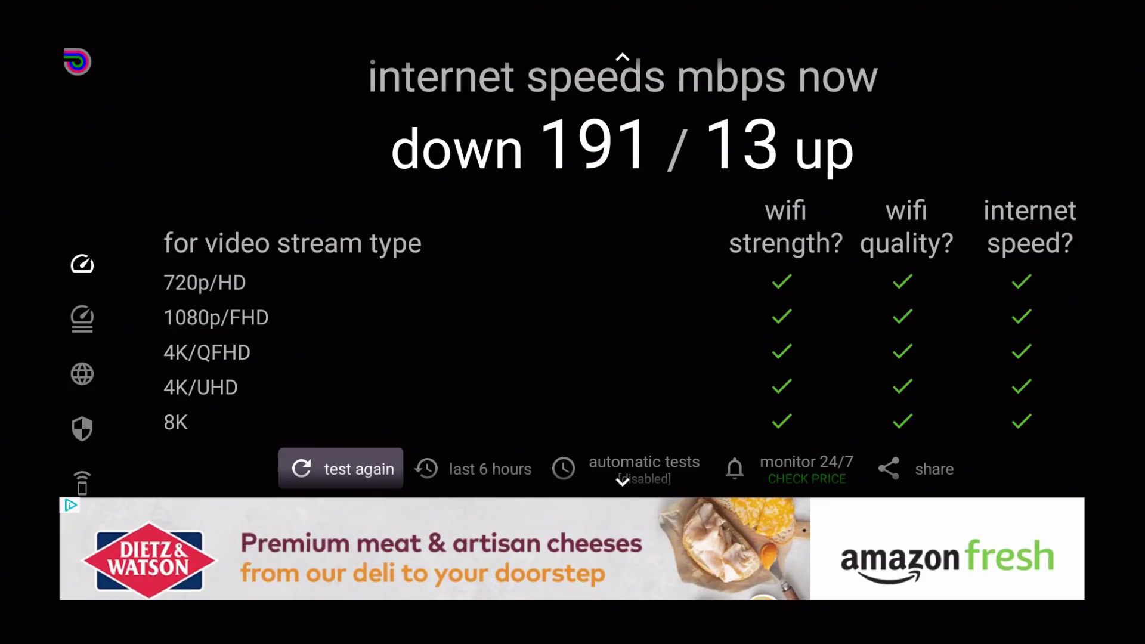
key("Return")
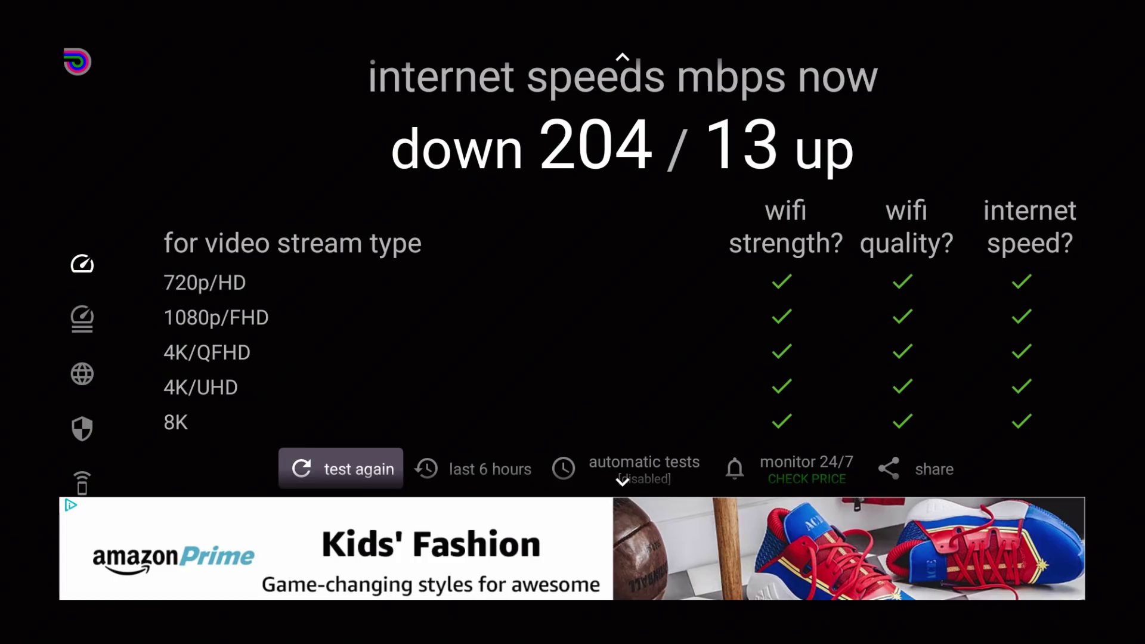
Return to Home, open Background Apps and Process List, and dismiss its introduction with Open app on boot enabled.
key("Home")
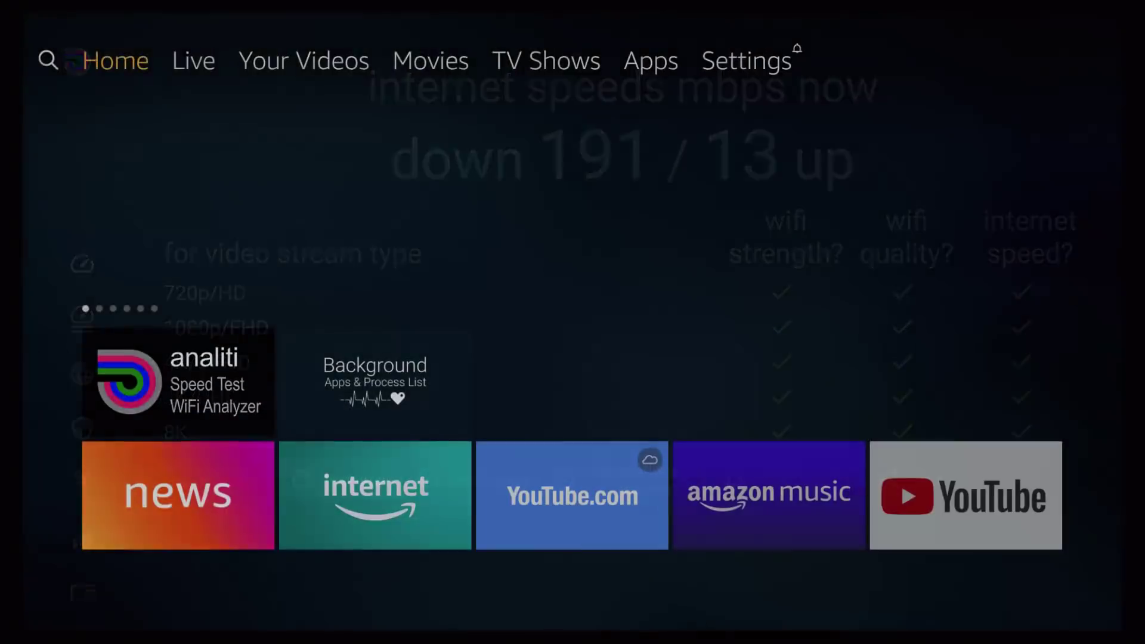
key("Right")
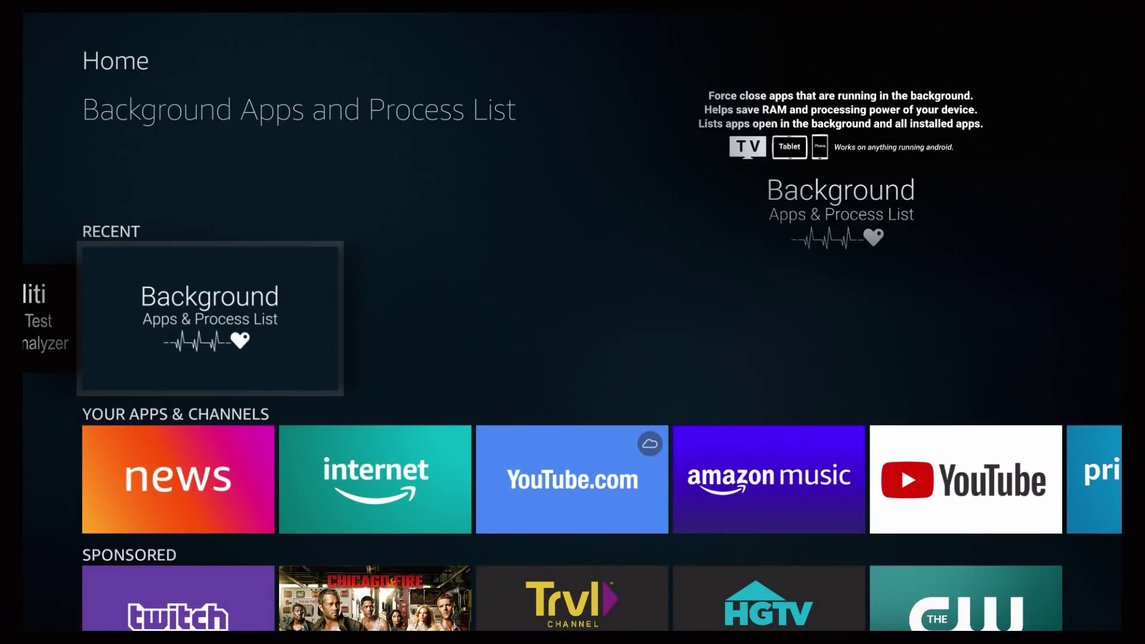
key("Left")
key("Right")
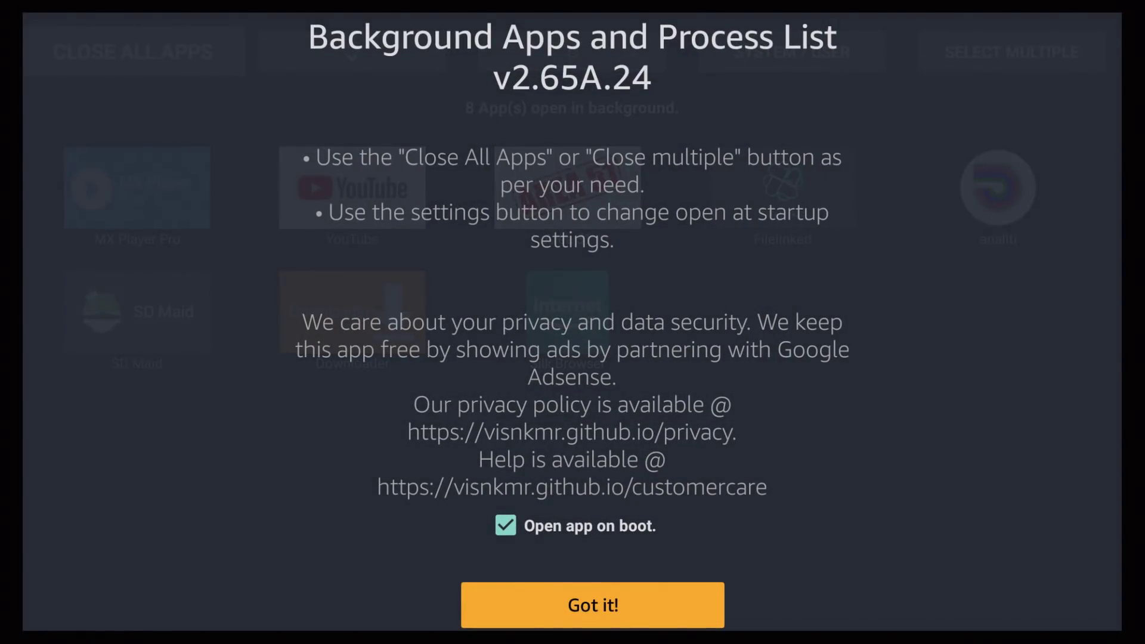
key("Return")
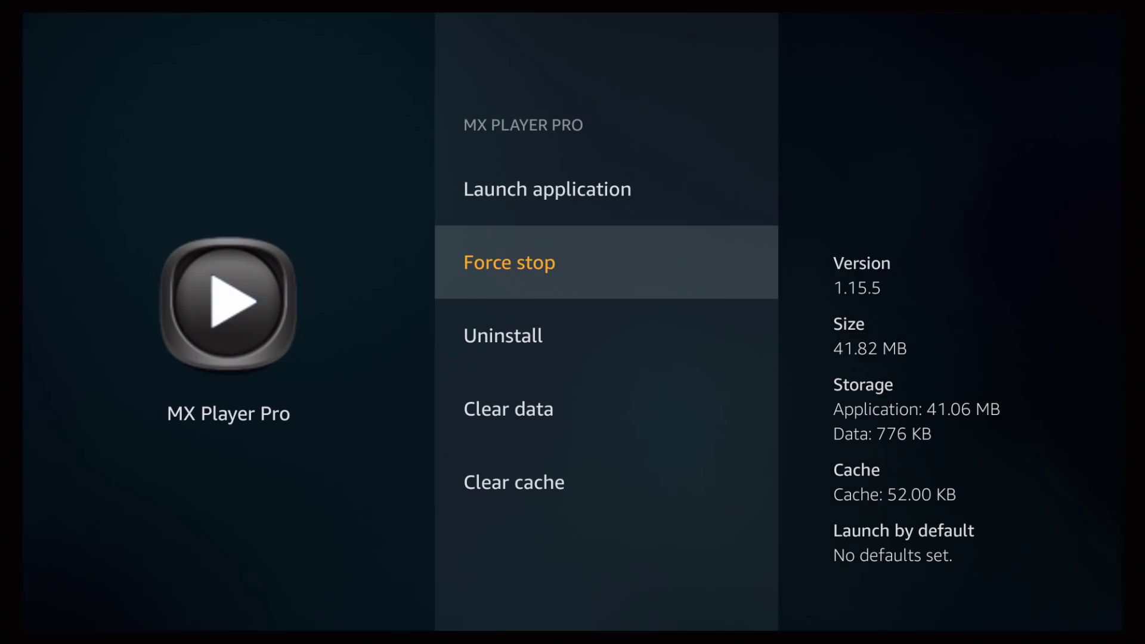
Force stop MX Player Pro and YouTube while closing all background apps.
key("Return")
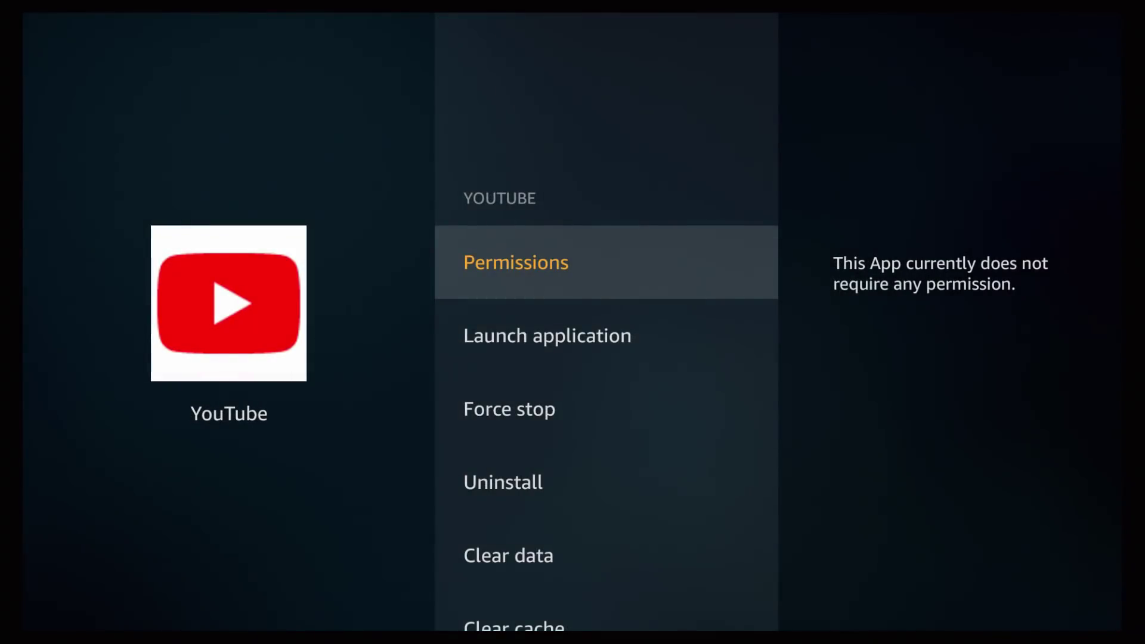
key("Down")
key("Down")
key("Down")
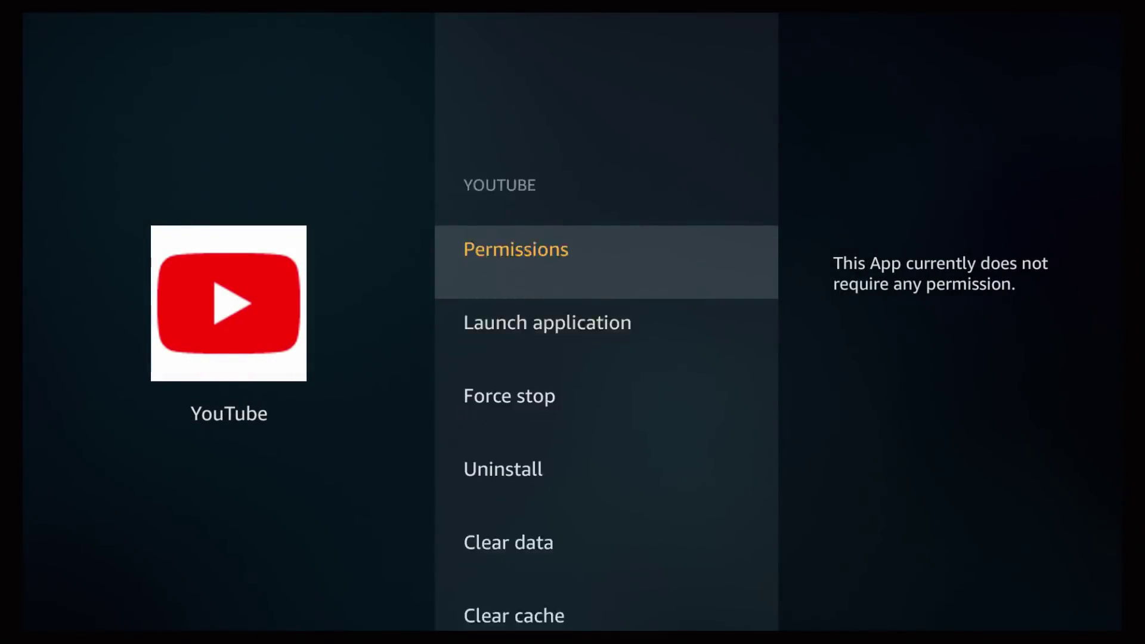
key("Up")
key("Return")
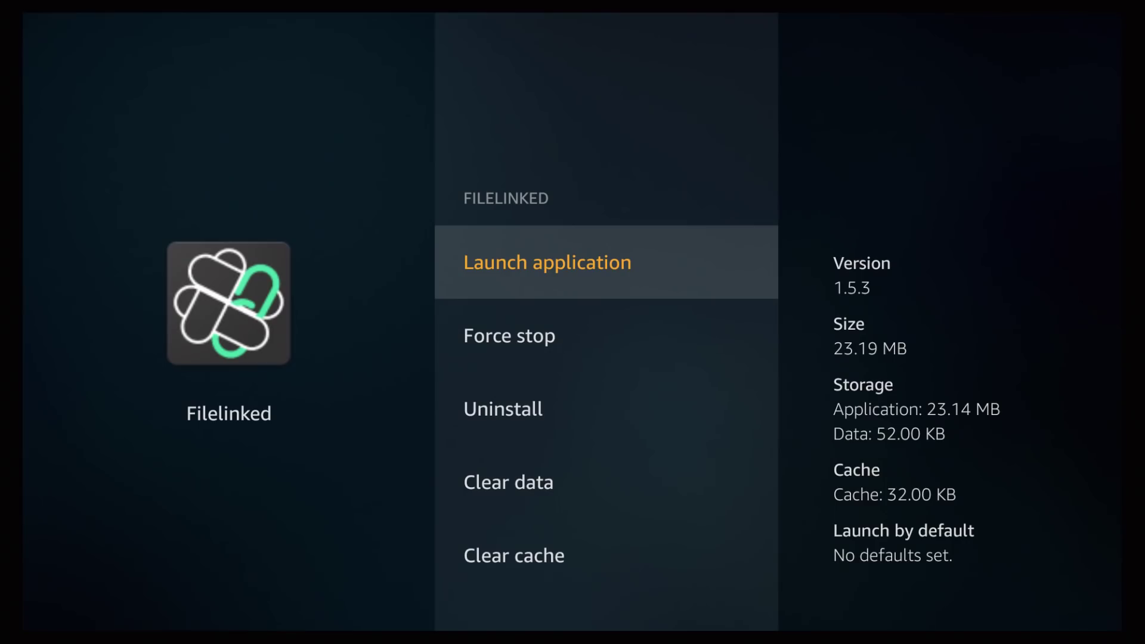
Force stop Filelinked, SD Maid and Silk Browser.
key("Down")
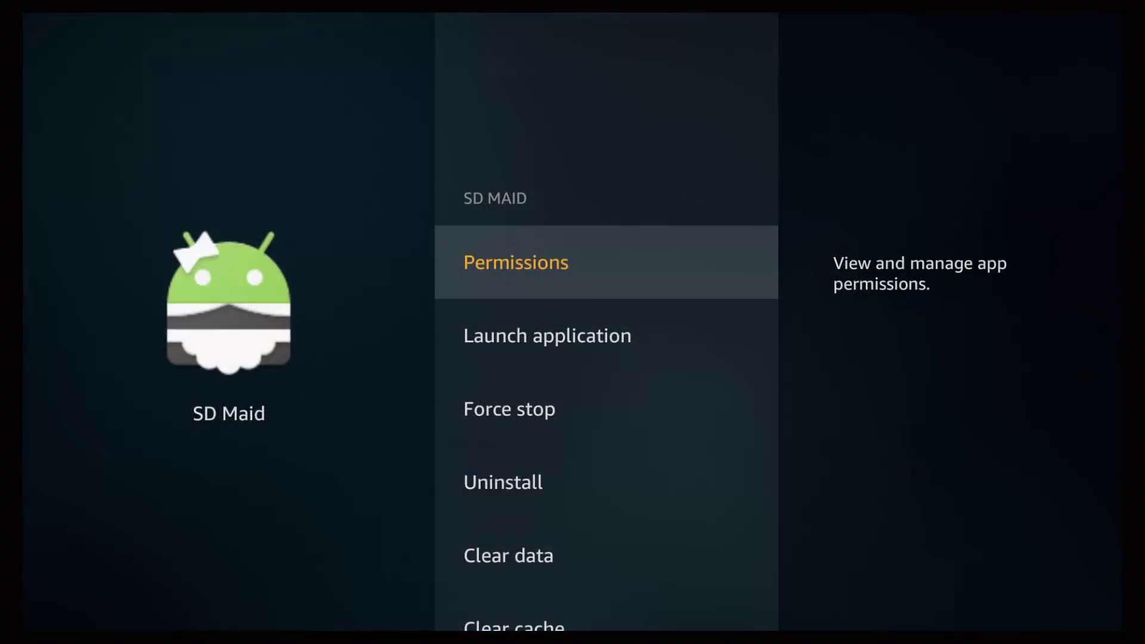
key("Down")
key("Down")
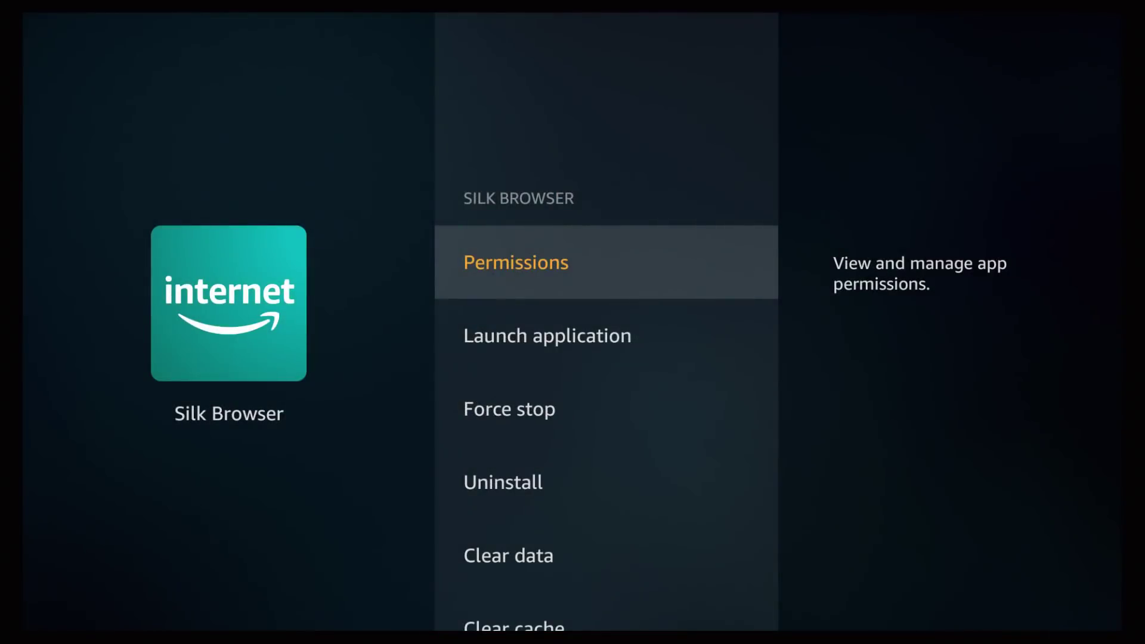
key("Down")
key("Down")
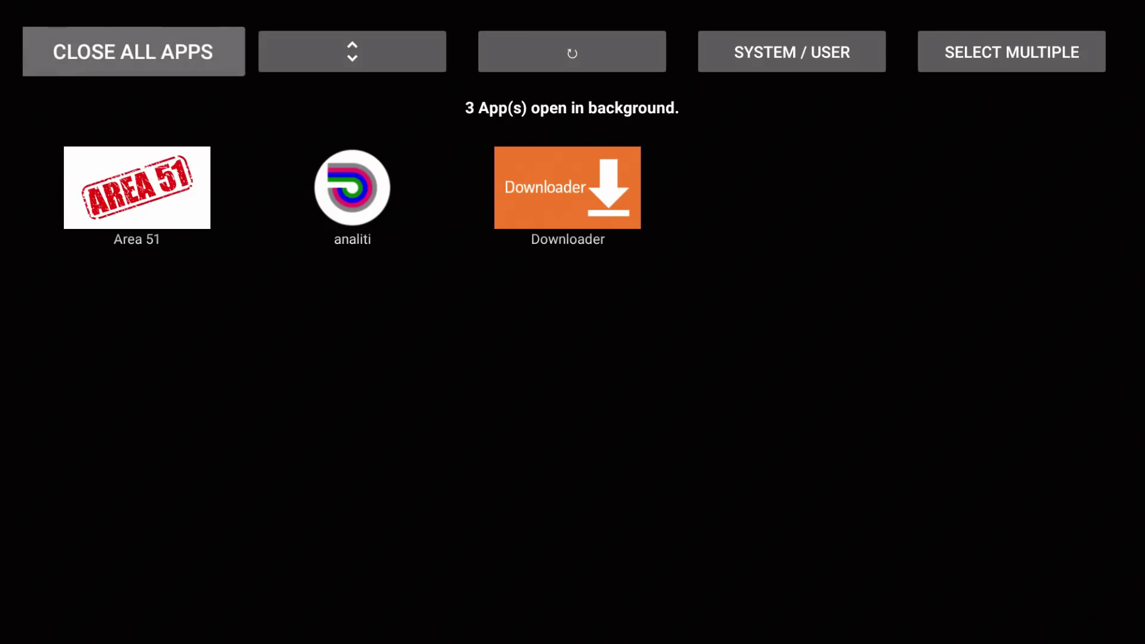
Close all apps still in the background again, force stopping Area 51 and Downloader.
key("Down")
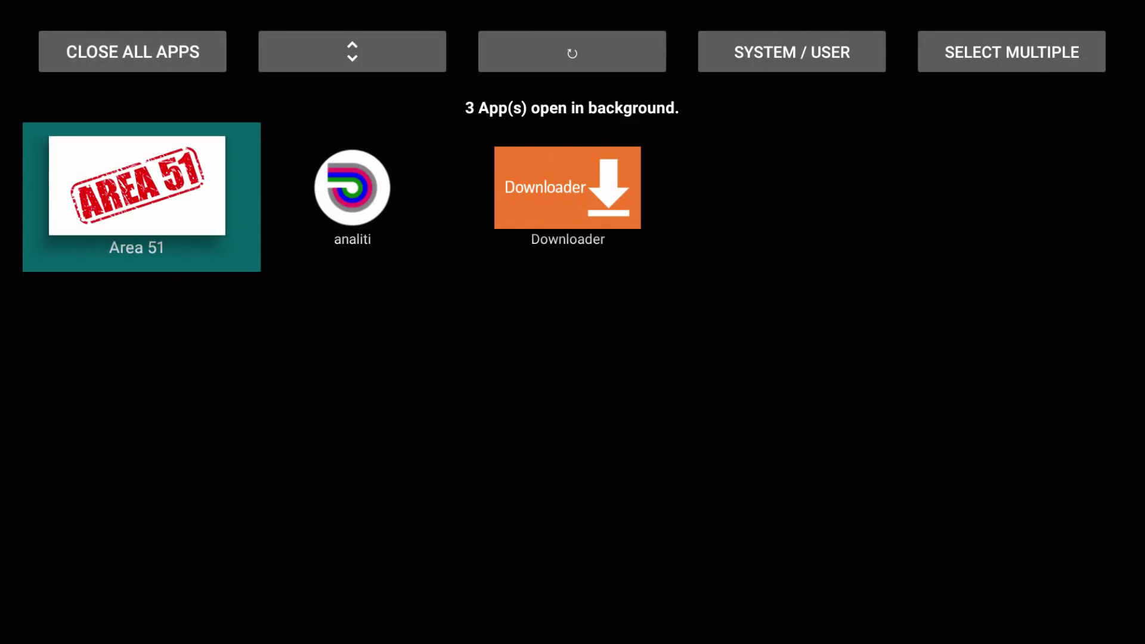
key("Right")
key("Left")
key("Up")
key("Return")
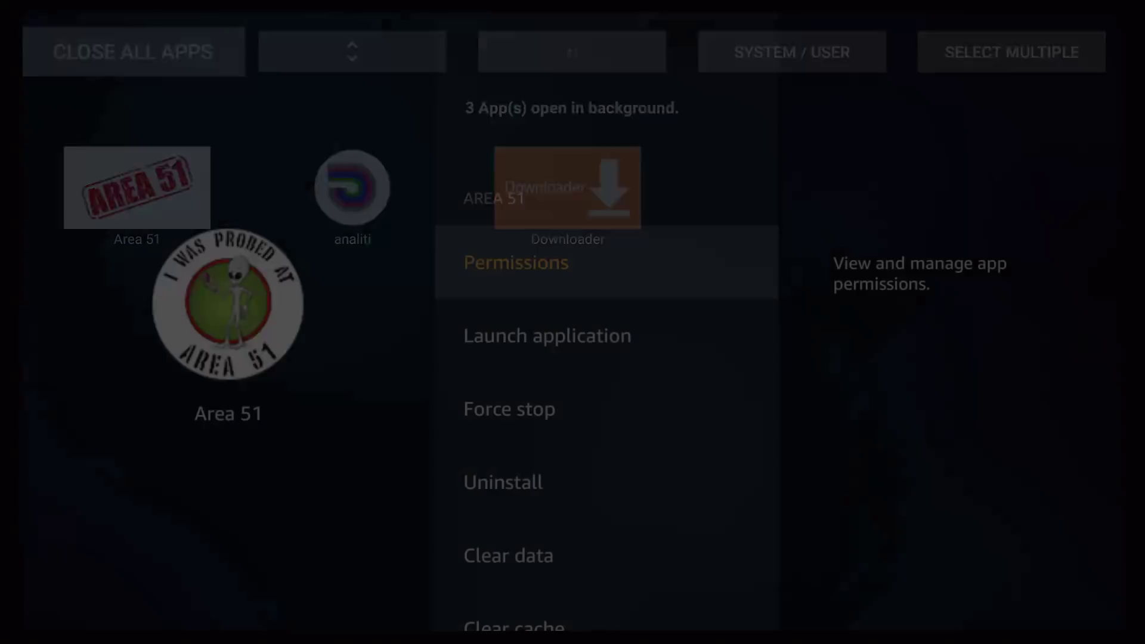
key("Down")
key("Down")
key("Return")
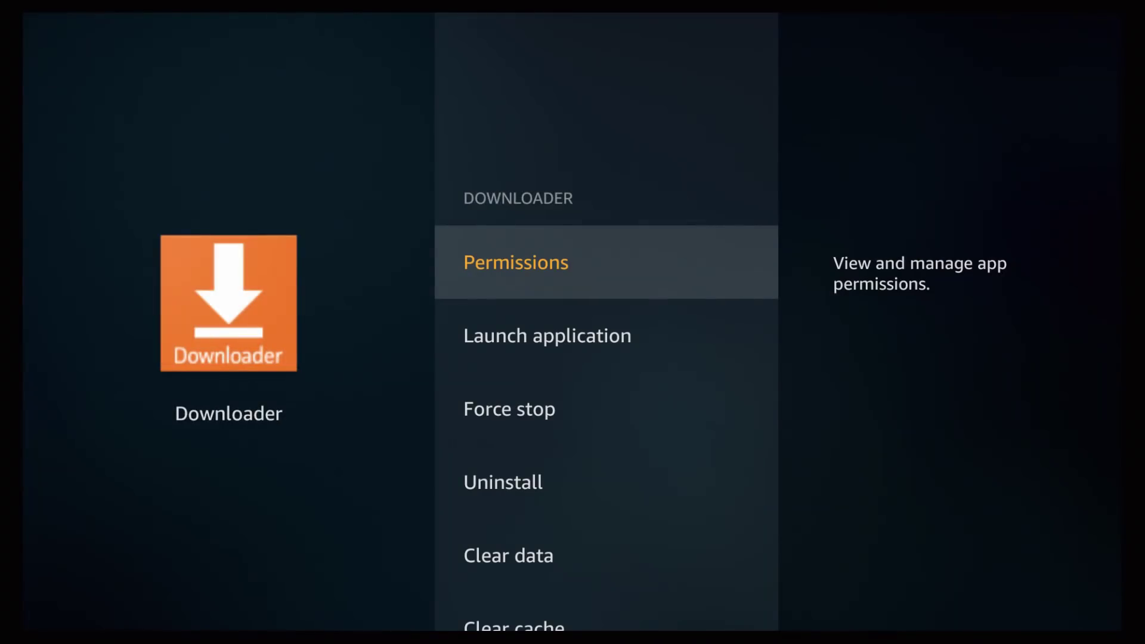
key("Down")
key("Down")
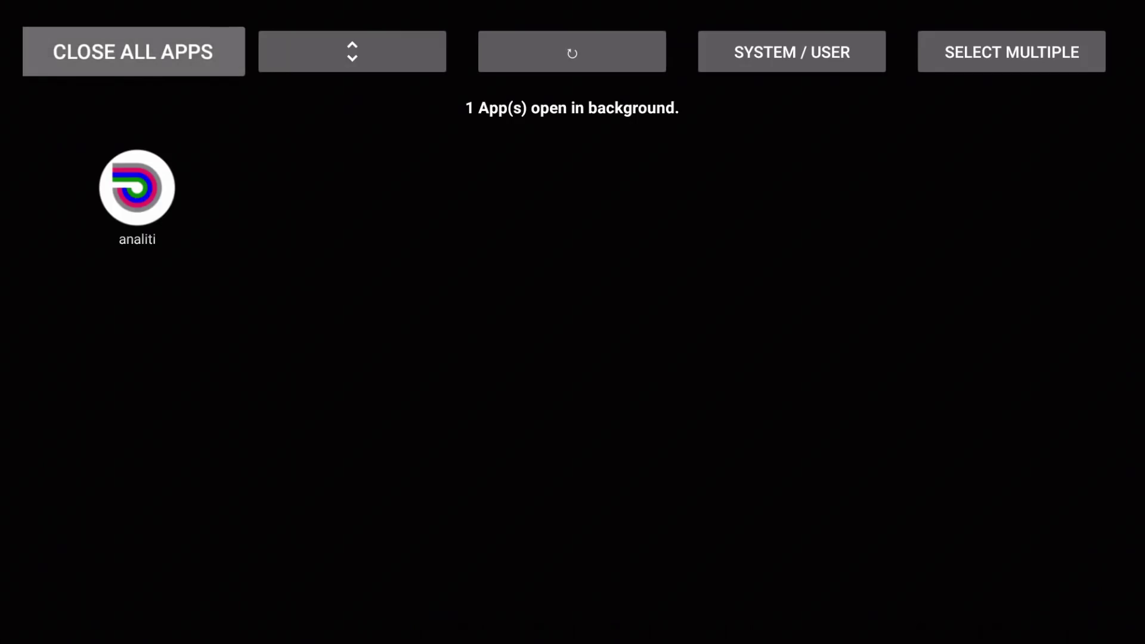
Leave the background apps list and launch analiti to test the internet speed with the other apps closed.
key("Escape")
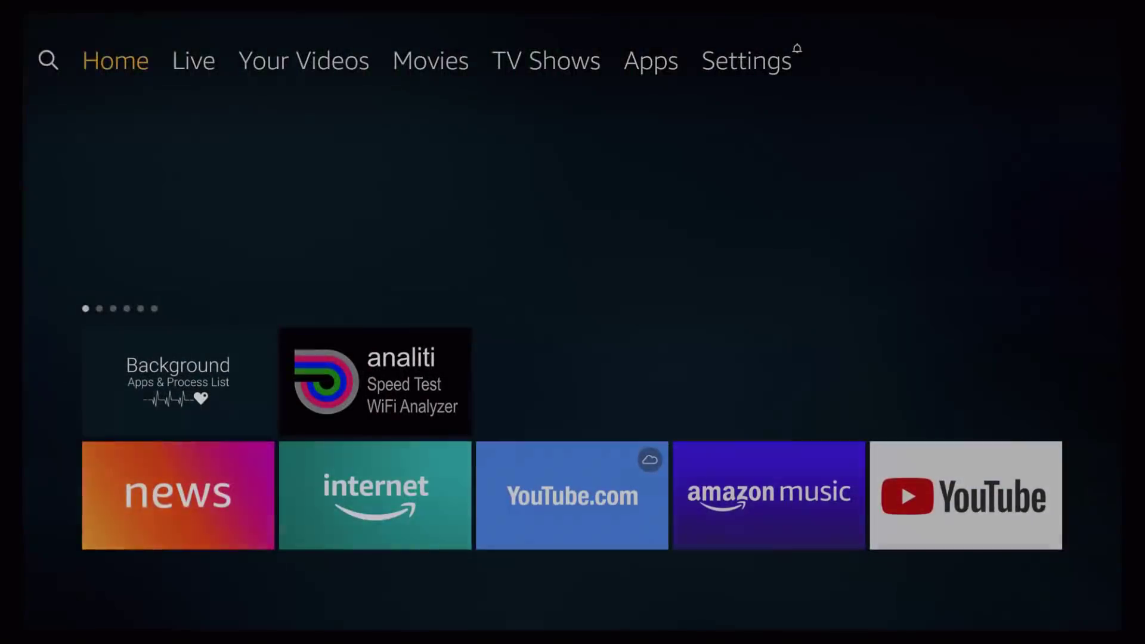
key("Right")
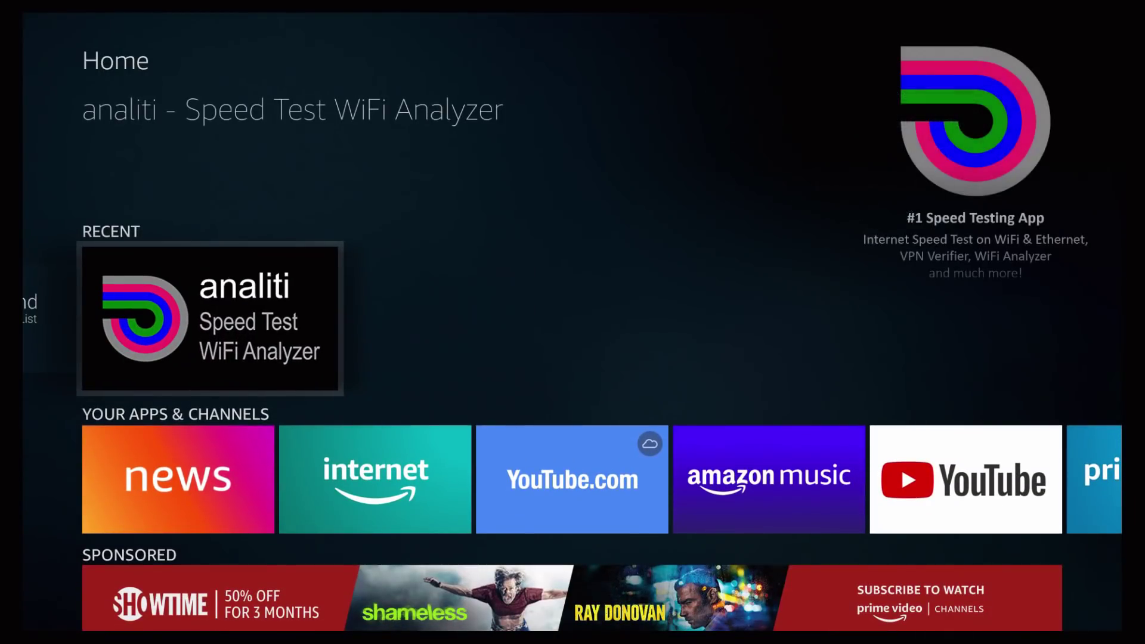
key("Return")
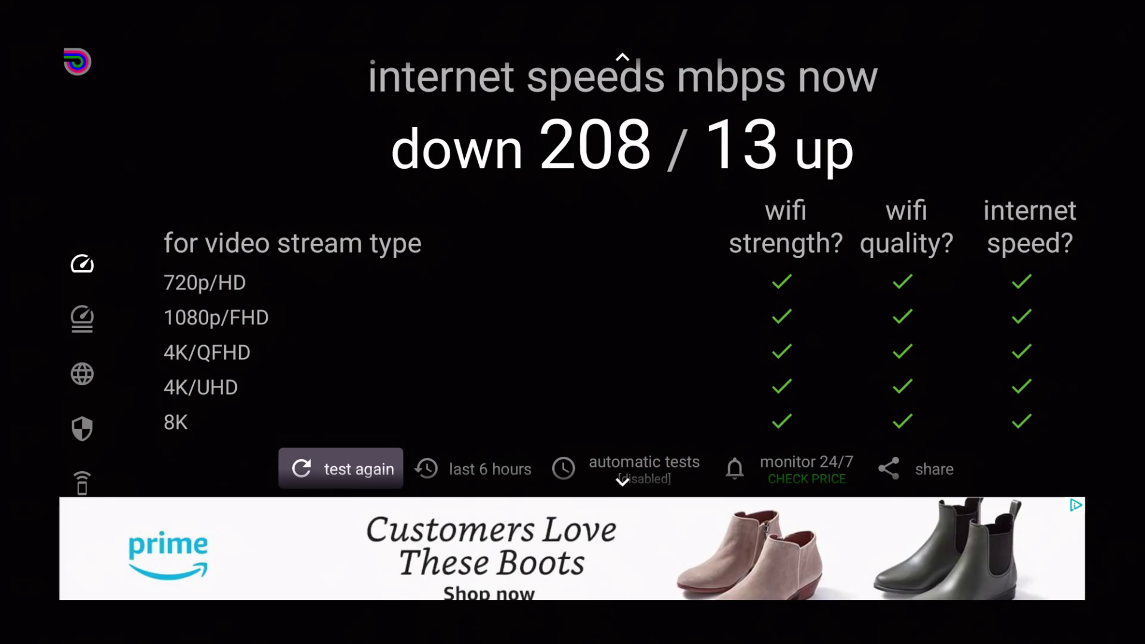
Exit analiti and go to the Fire TV Settings.
key("Escape")
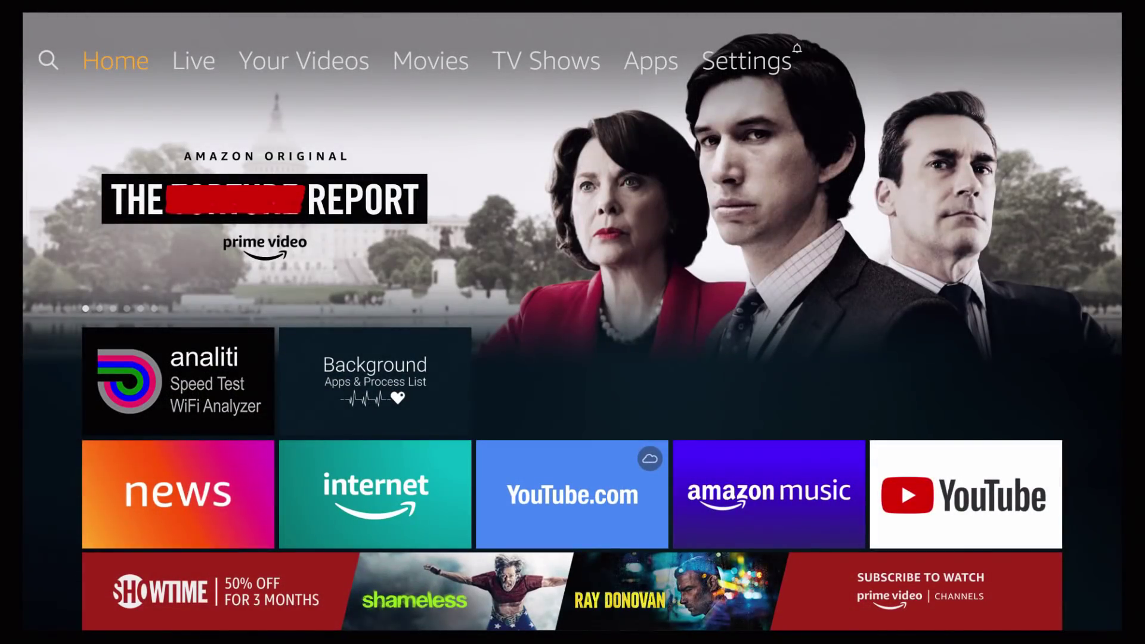
key("Right")
key("Right")
key("Right")
key("Right")
key("Right")
key("Right")
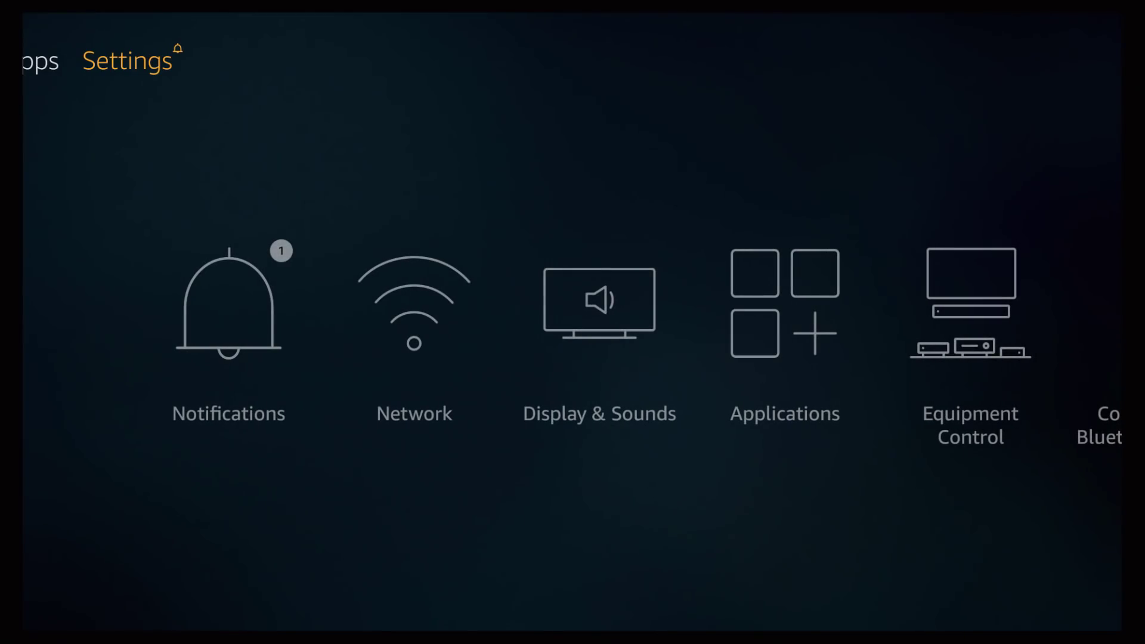
Open Manage Installed Applications in the Applications settings.
key("Down")
key("Right")
key("Right")
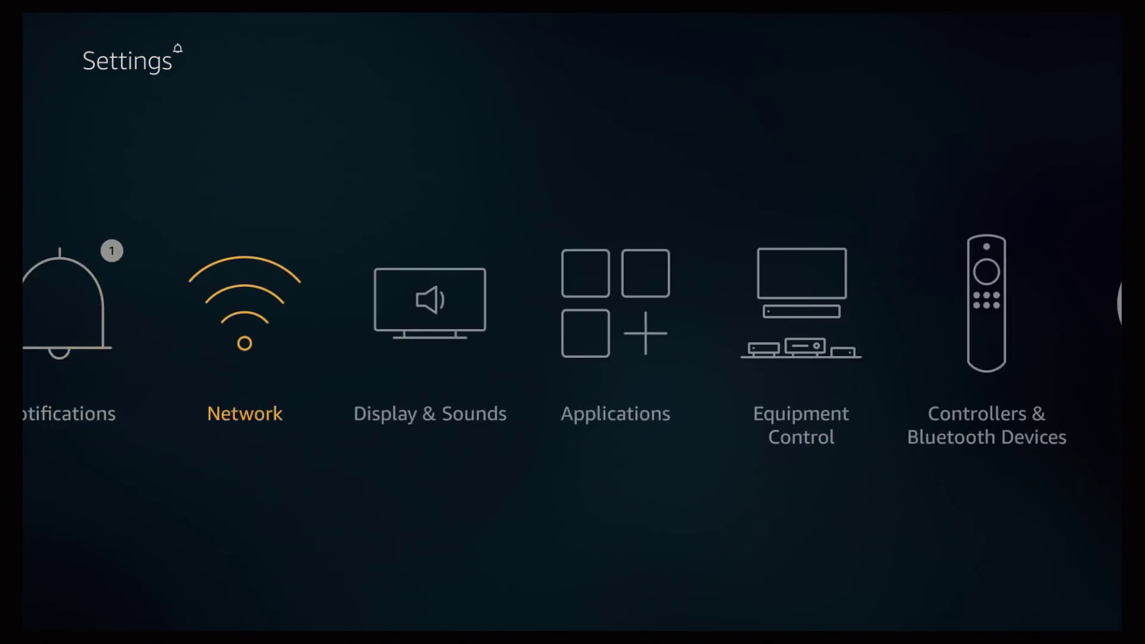
key("Right")
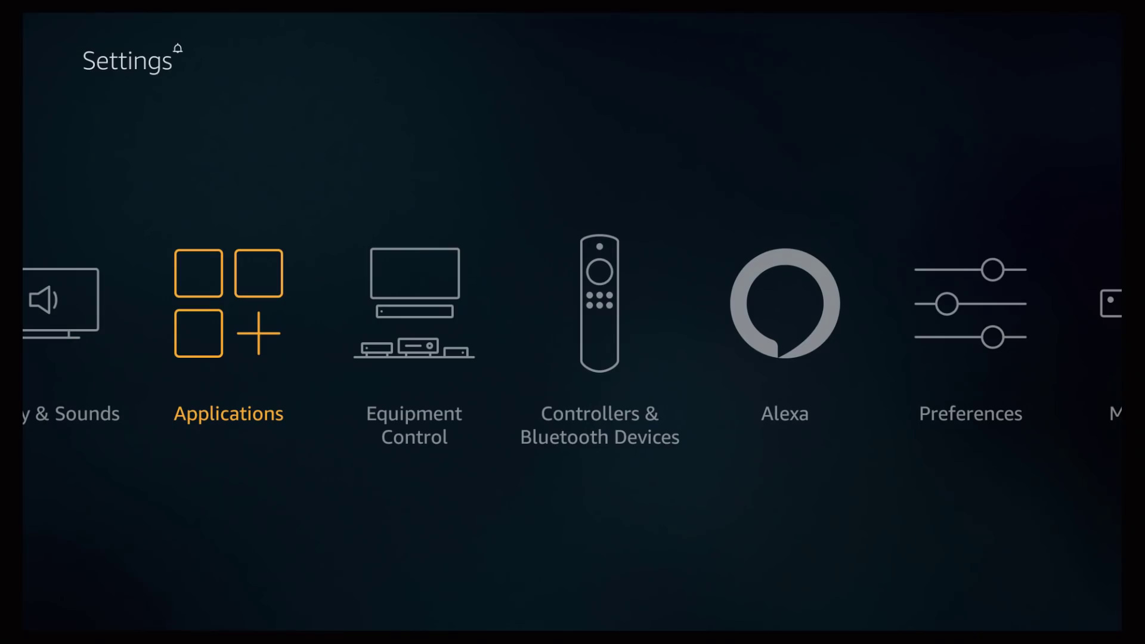
key("Return")
key("Down")
key("Down")
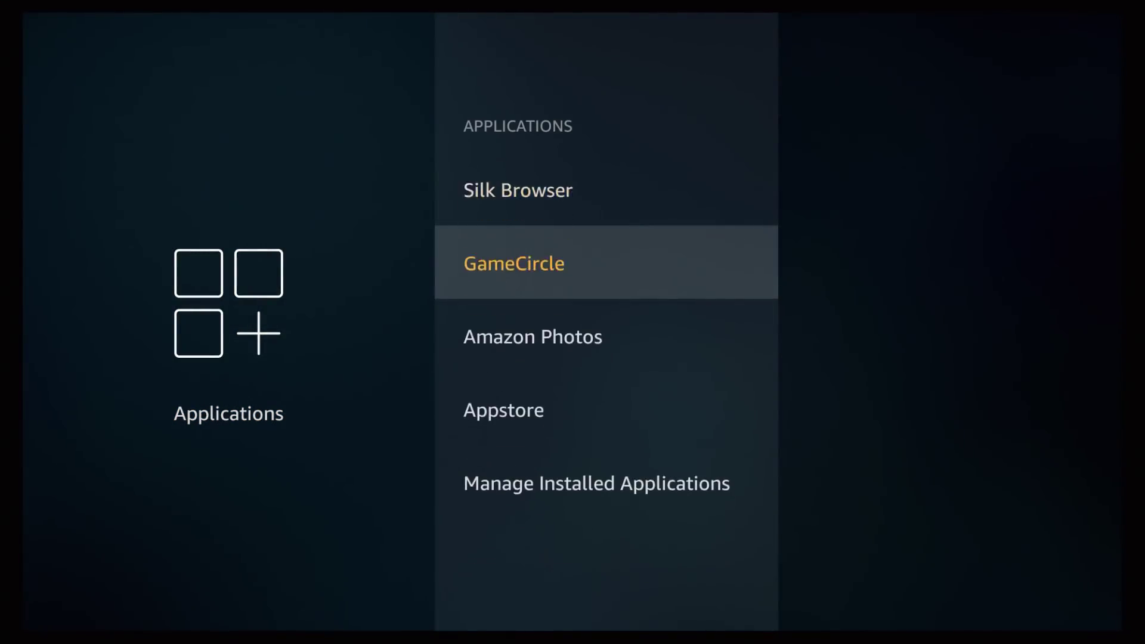
key("Down")
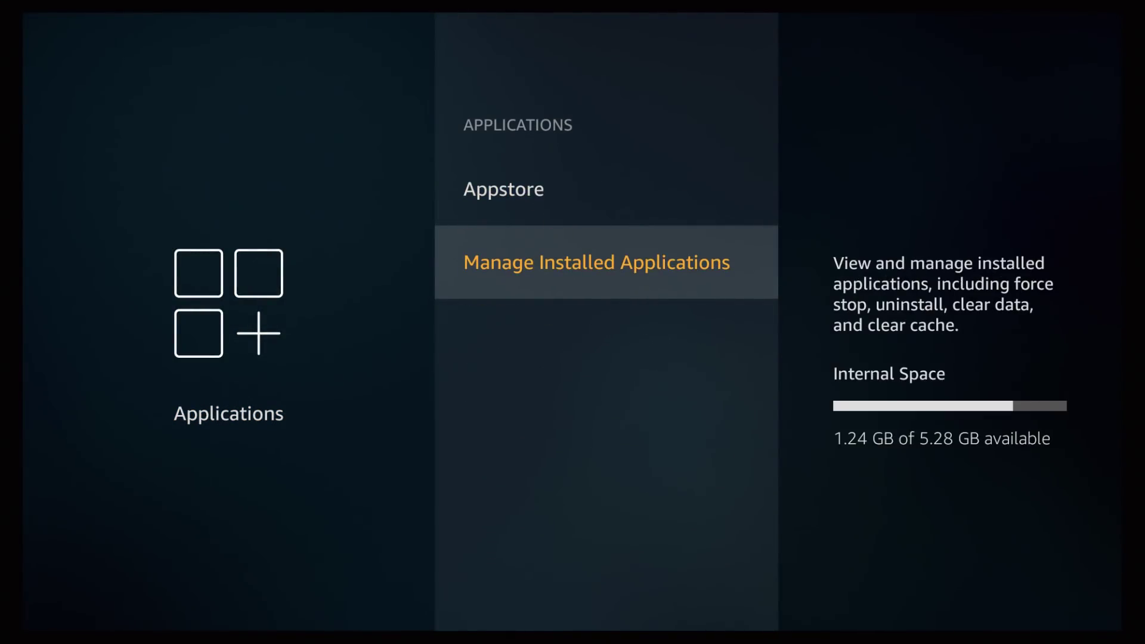
key("Return")
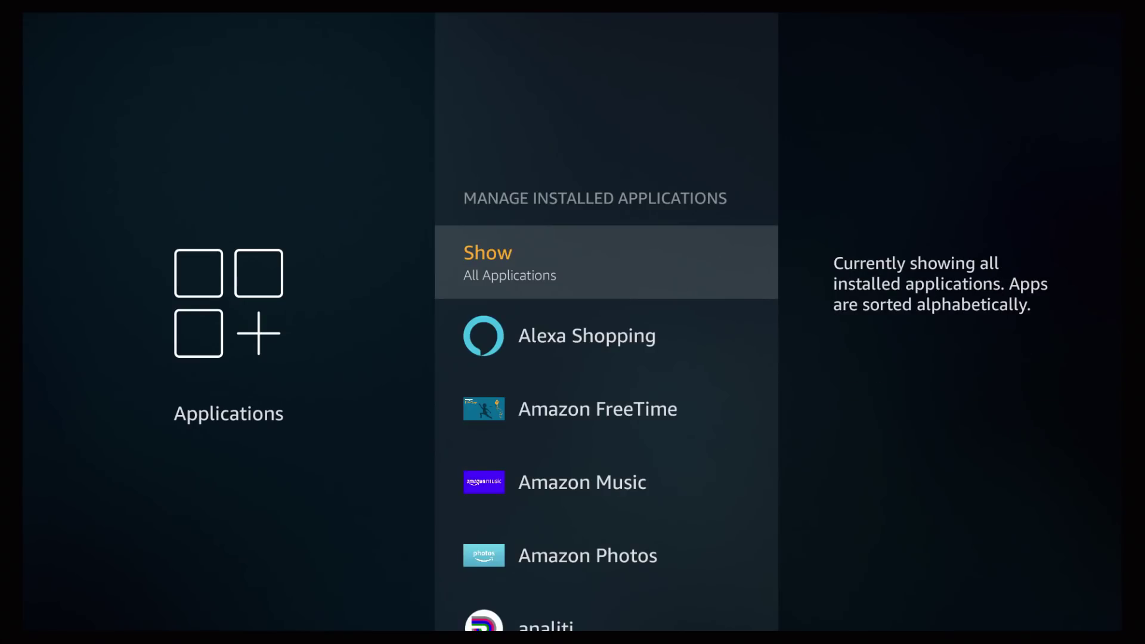
Look through the installed applications and their cache sizes, stopping at Silk Browser.
key("Down")
key("Down")
key("Down")
key("Down")
key("Down")
key("Down")
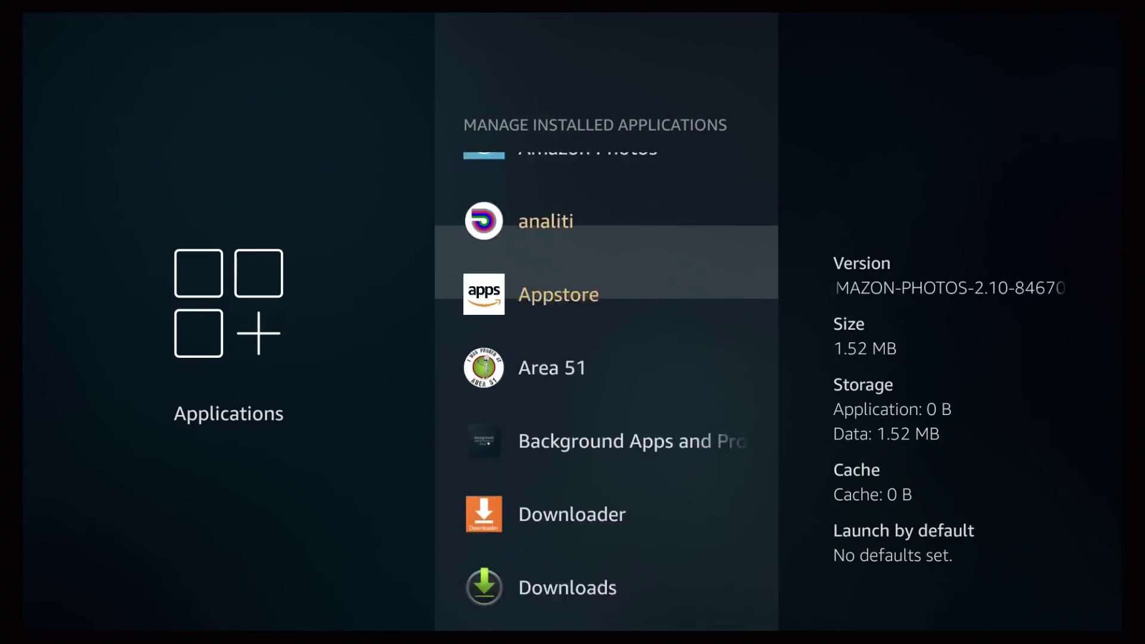
key("Down")
key("Down")
key("Down")
key("Down")
key("Down")
key("Down")
key("Down")
key("Down")
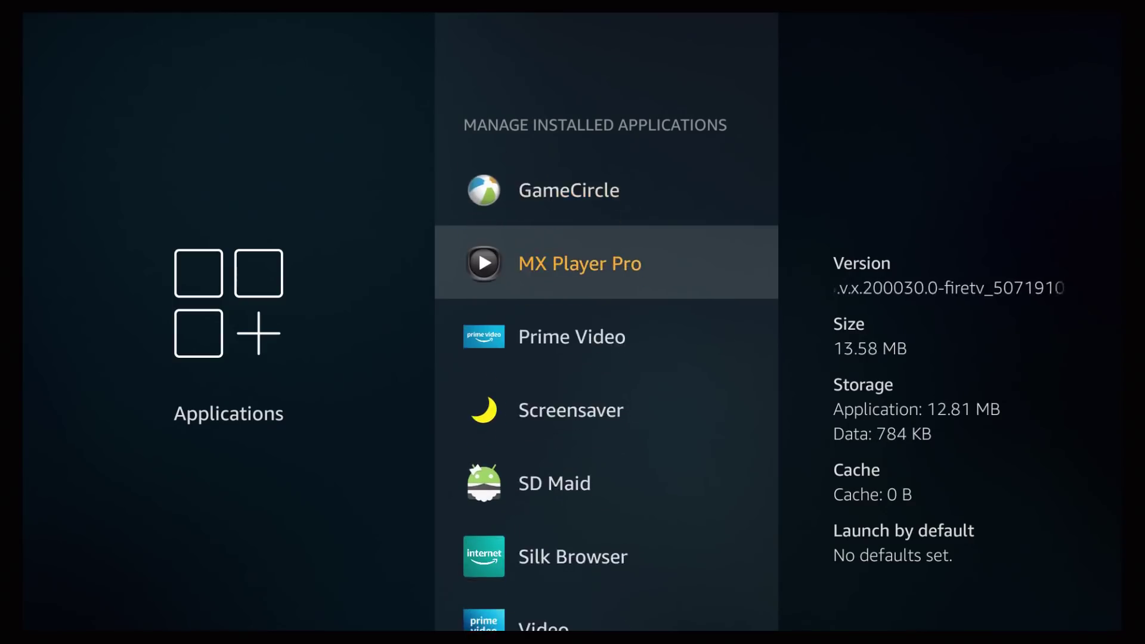
key("Down")
key("Down")
key("Down")
key("Down")
key("Up")
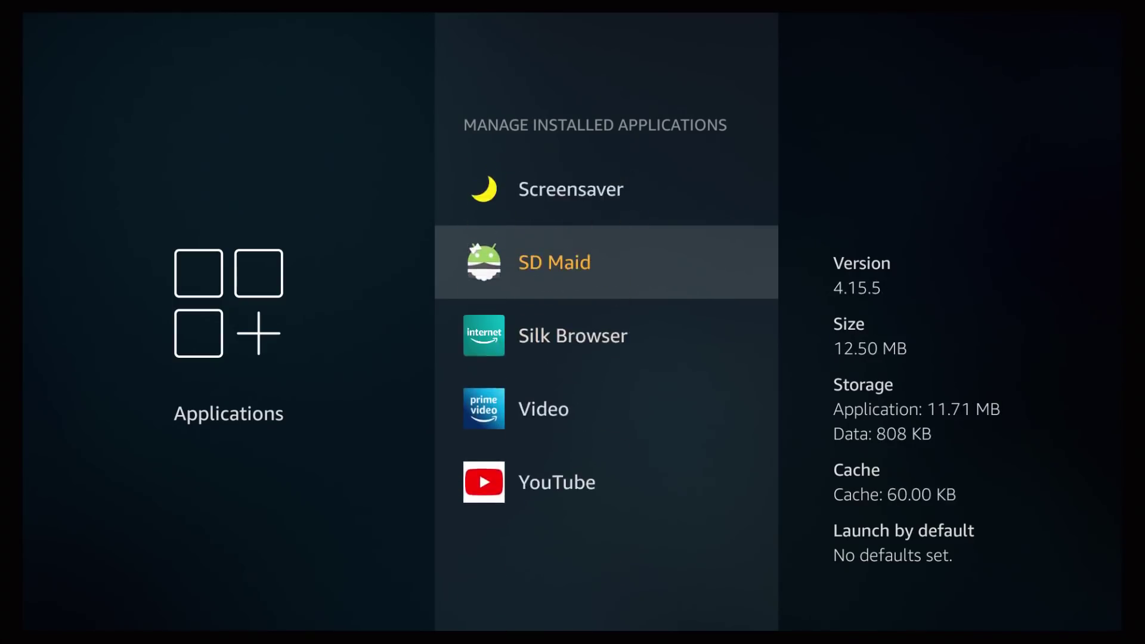
key("Up")
key("Down")
key("Down")
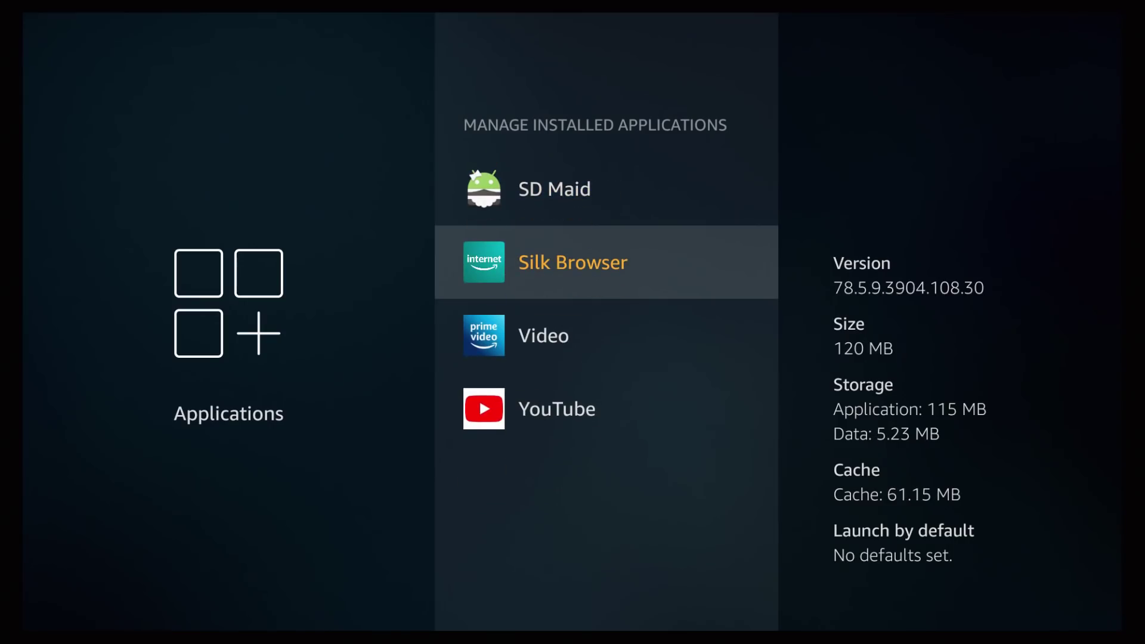
Clear the cache of Silk Browser and return to the list of installed applications.
key("Return")
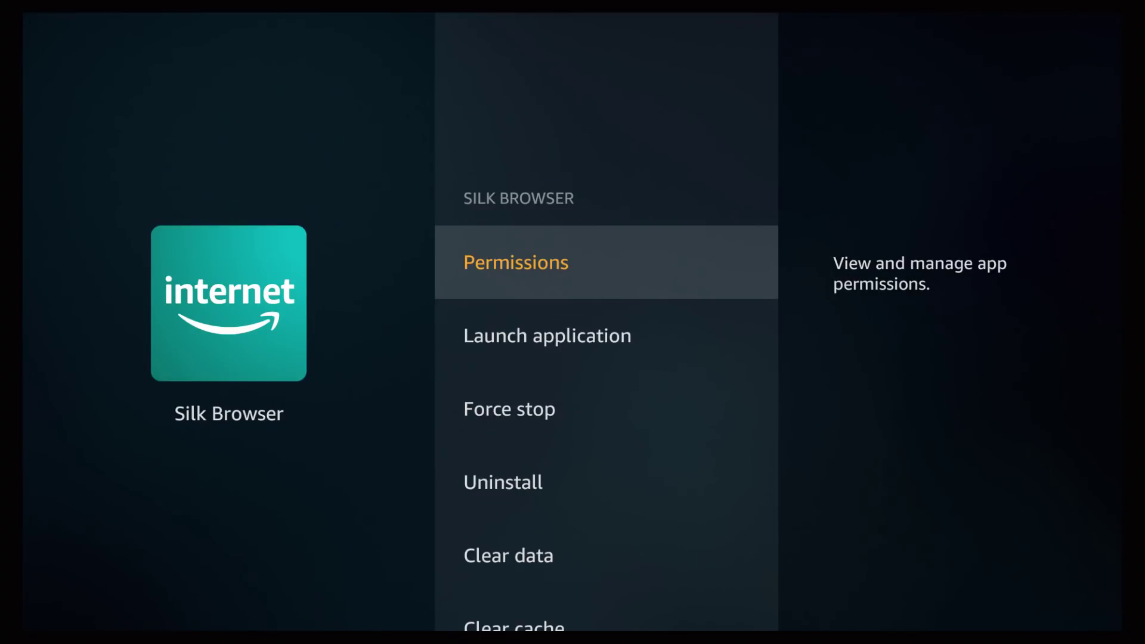
key("Down")
key("Down")
key("Down")
key("Down")
key("Down")
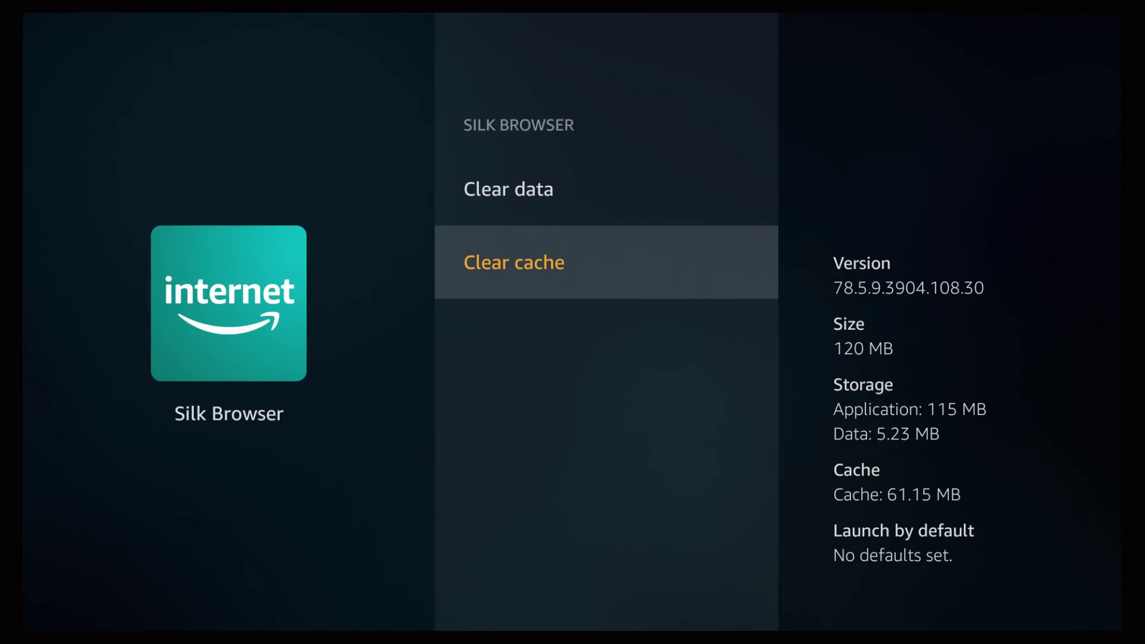
key("Return")
key("Escape")
Check the cache sizes of the installed applications from Video back up to Downloader.
key("Down")
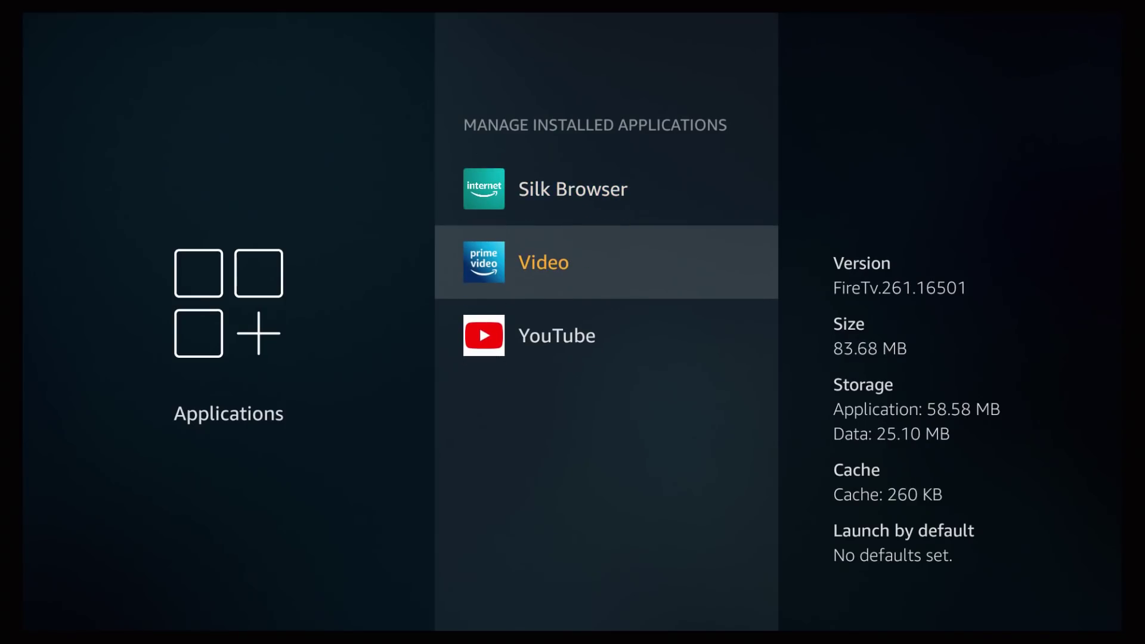
key("Up")
key("Up")
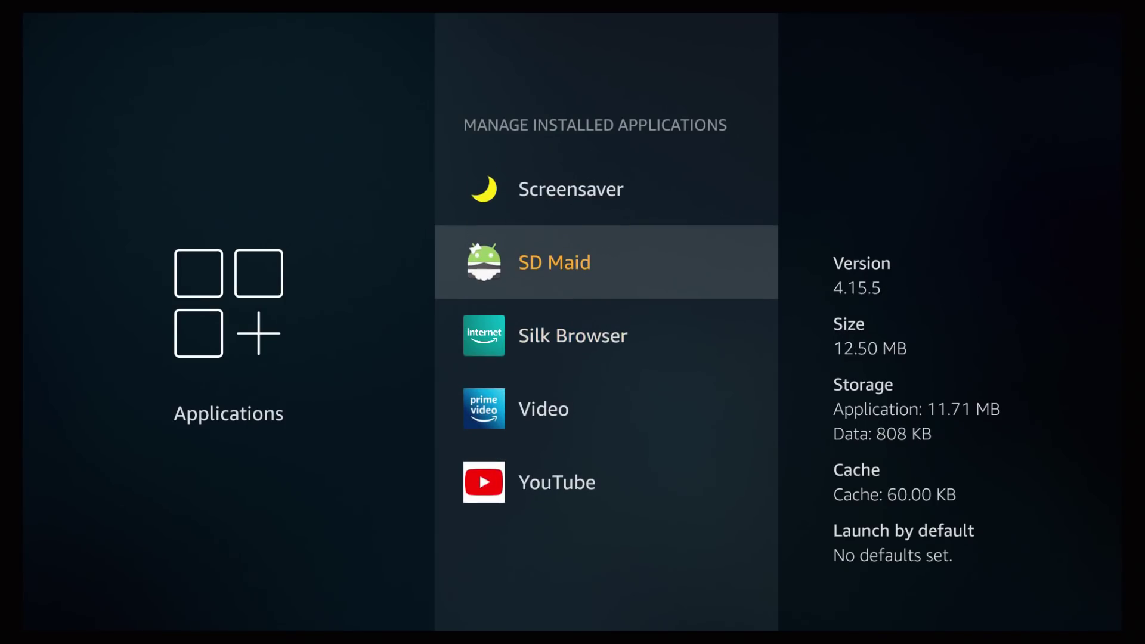
key("Up")
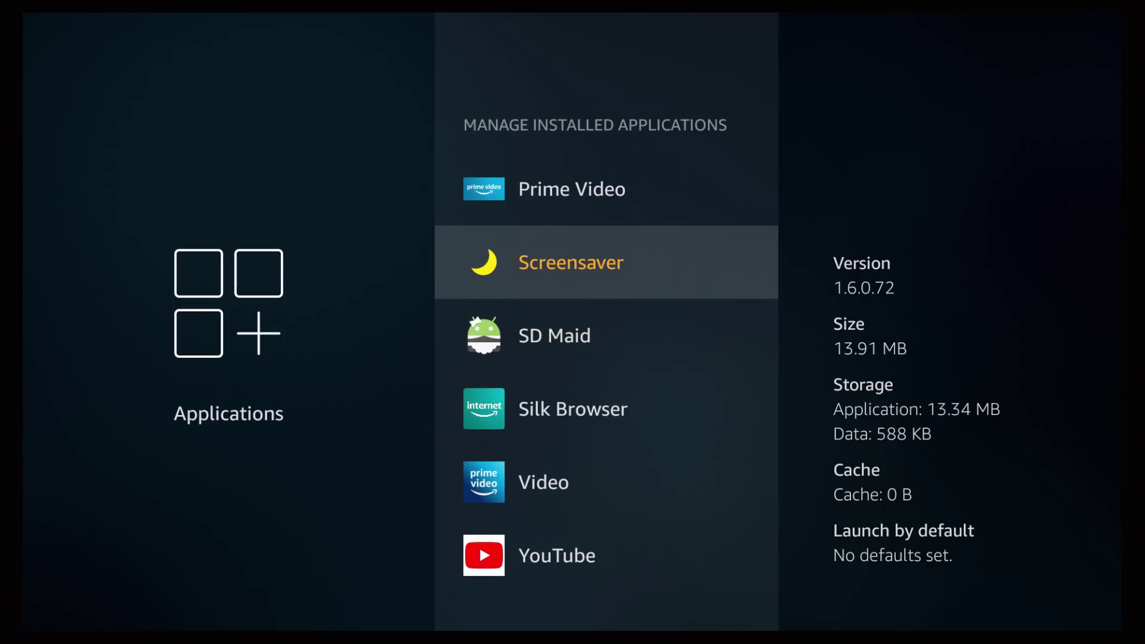
key("Up")
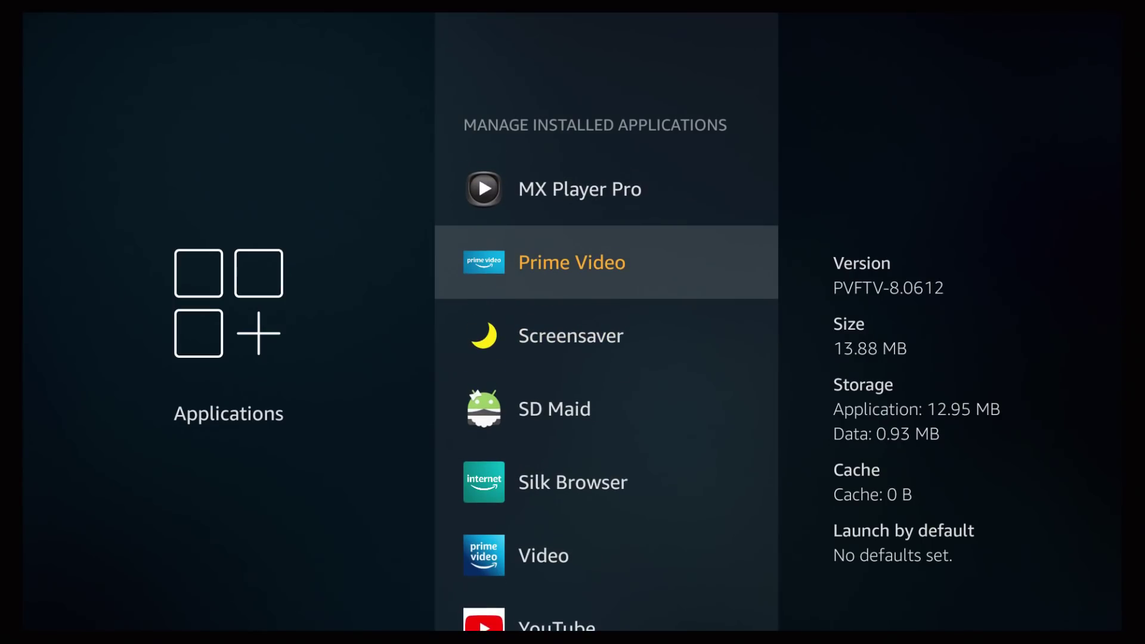
key("Up")
key("Up")
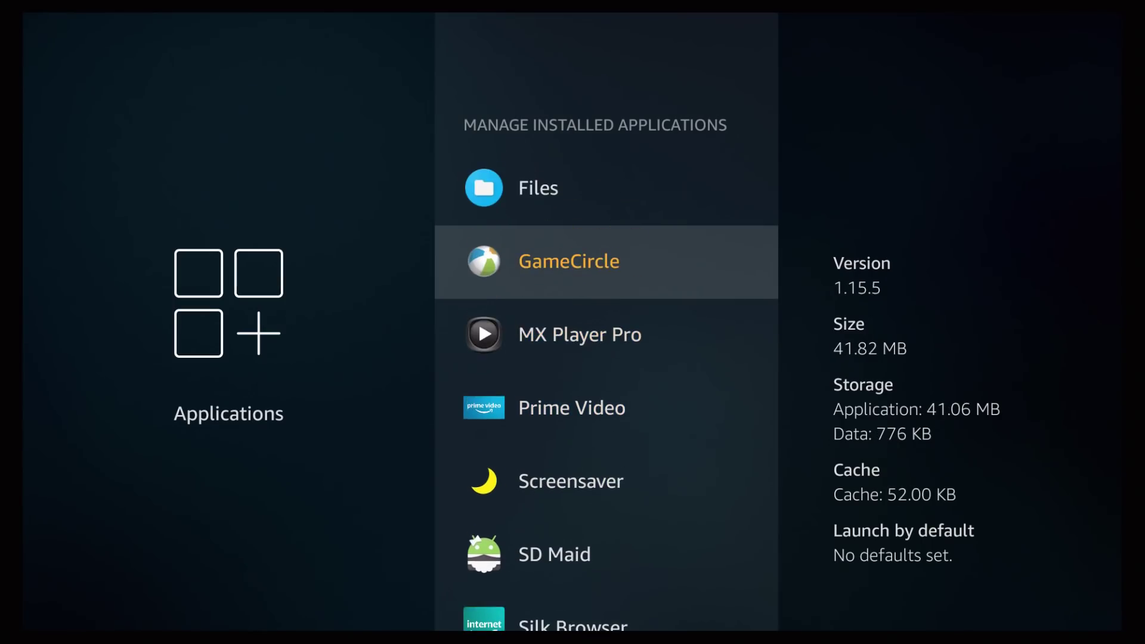
key("Up")
key("Up")
key("Up")
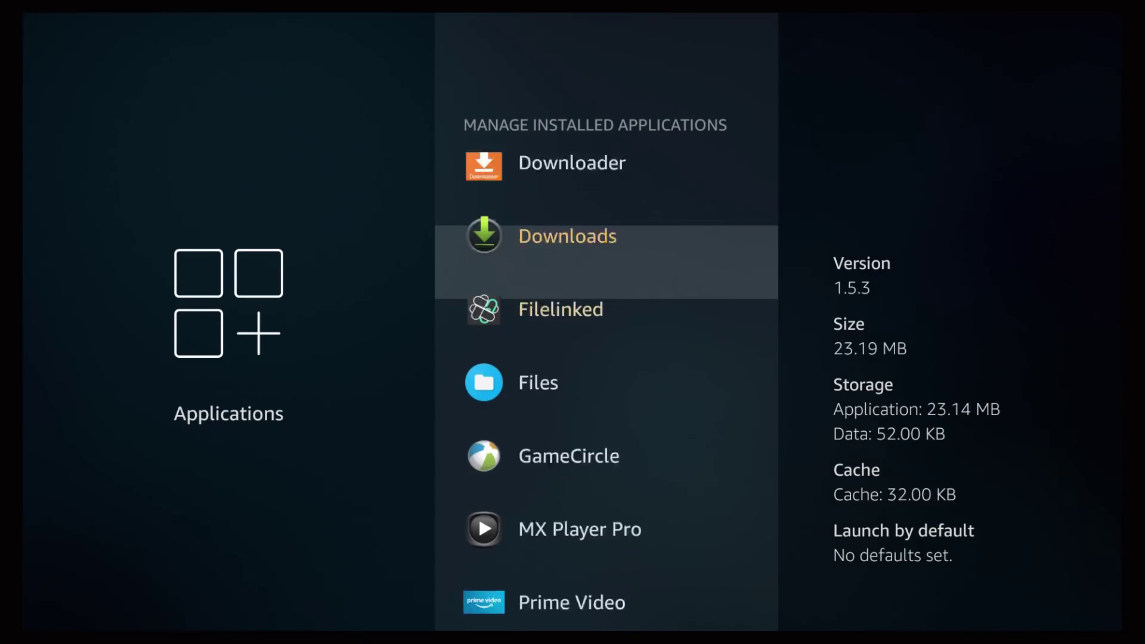
key("Up")
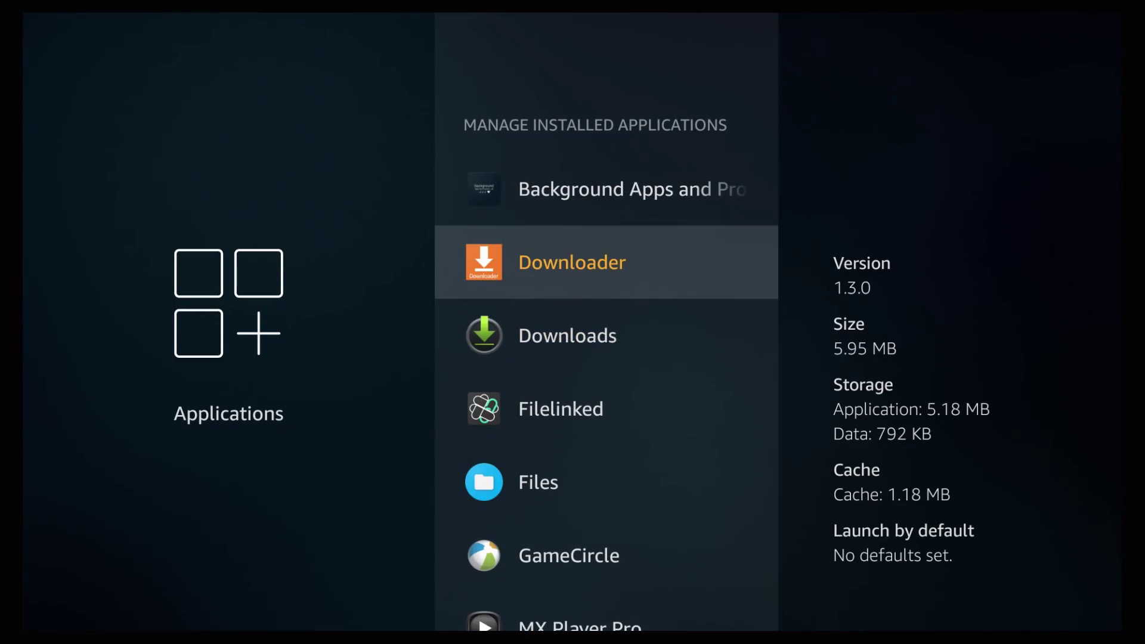
Clear the cache of Downloader and return to the list of installed applications.
key("Return")
key("Down")
key("Down")
key("Down")
key("Down")
key("Down")
key("Return")
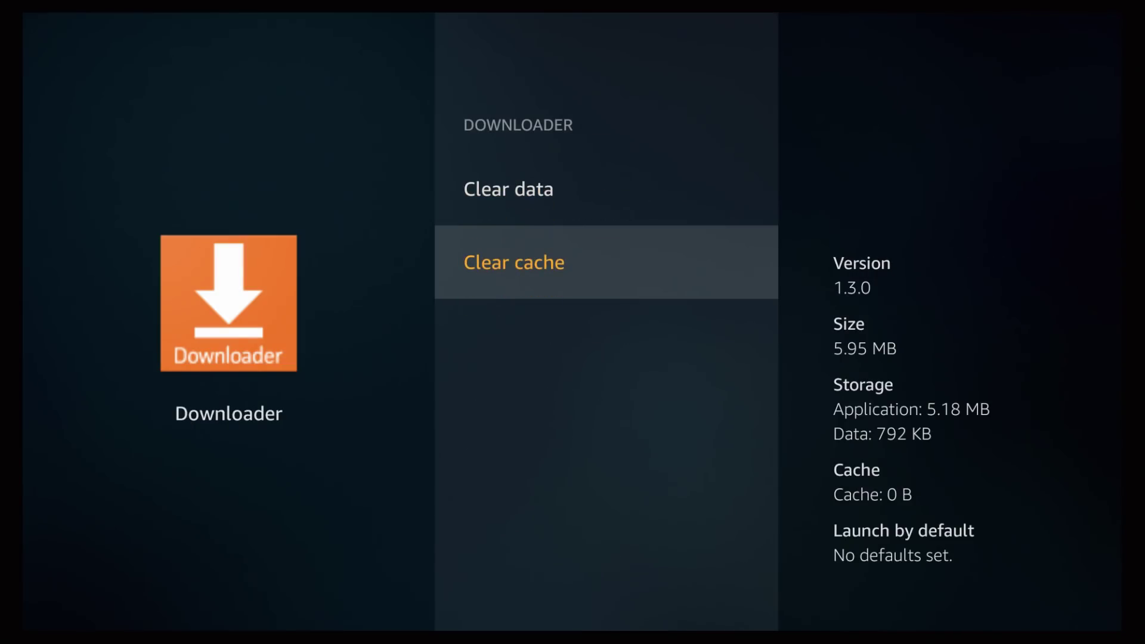
key("Escape")
Clear the cache of Appstore and return to the list of installed applications.
key("Up")
key("Up")
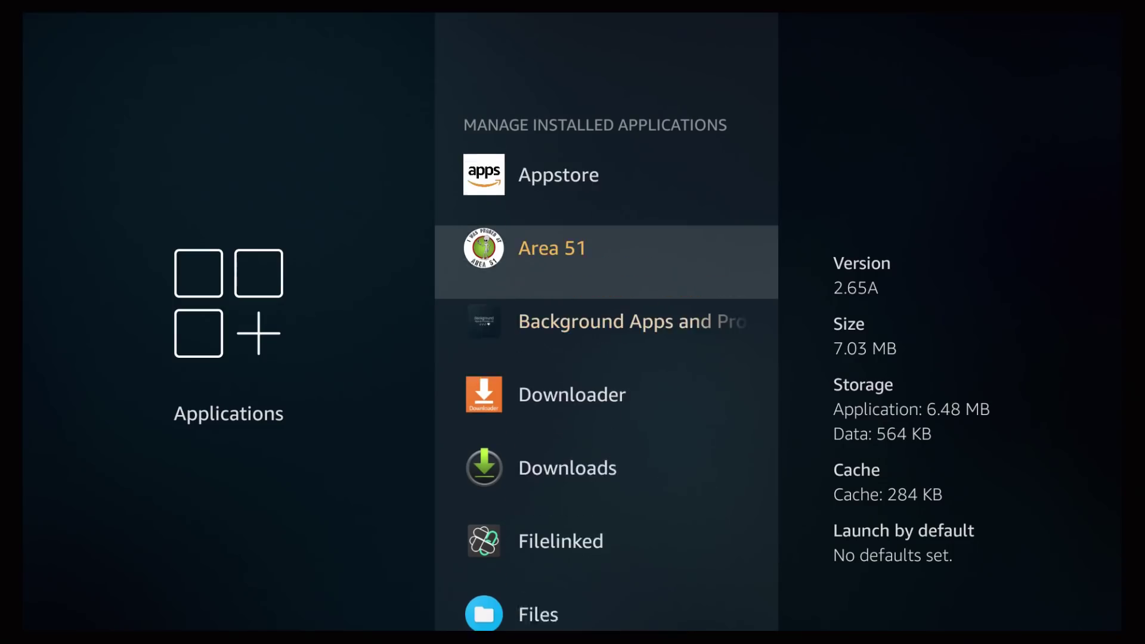
key("Up")
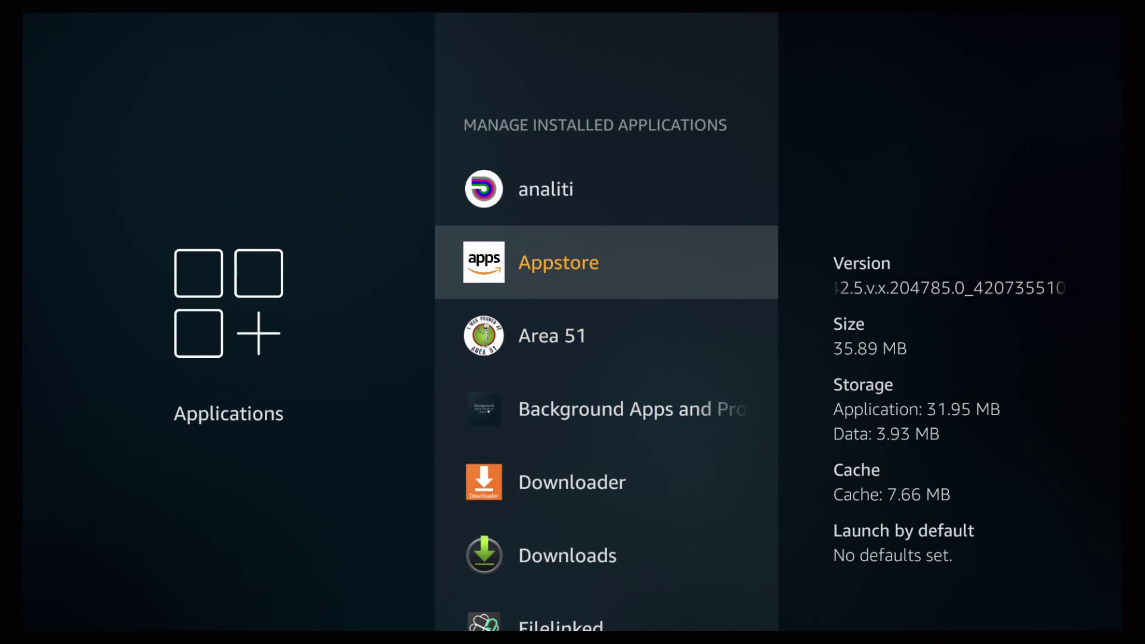
key("Return")
key("Down")
key("Down")
key("Return")
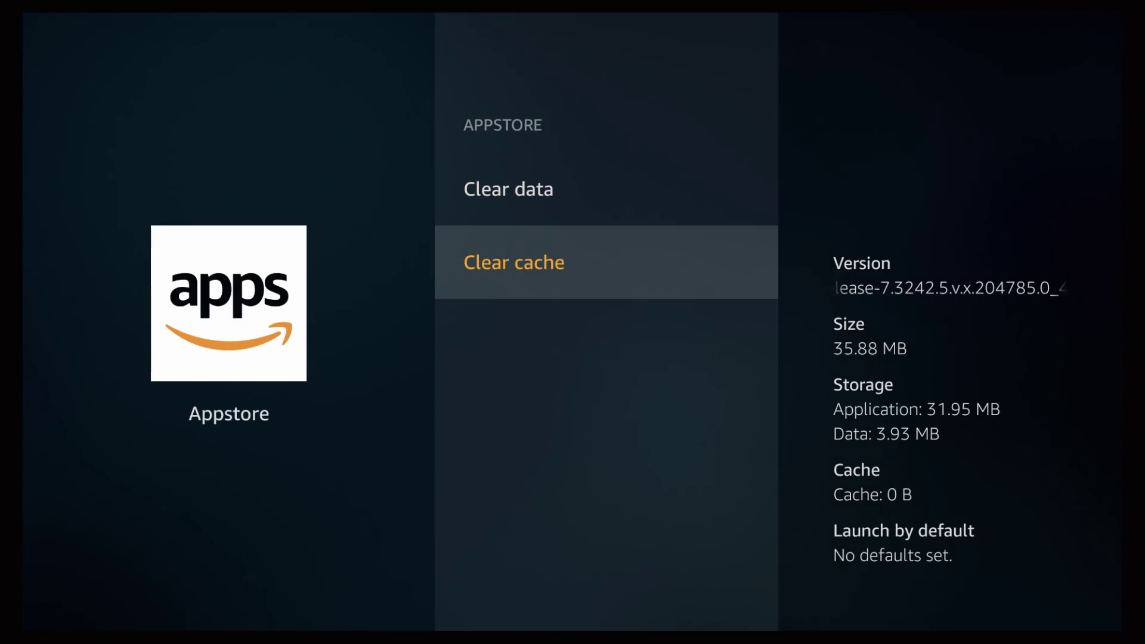
key("Escape")
Check the cache sizes of the remaining installed applications, from analiti up to the start of the list and down to YouTube.
key("Up")
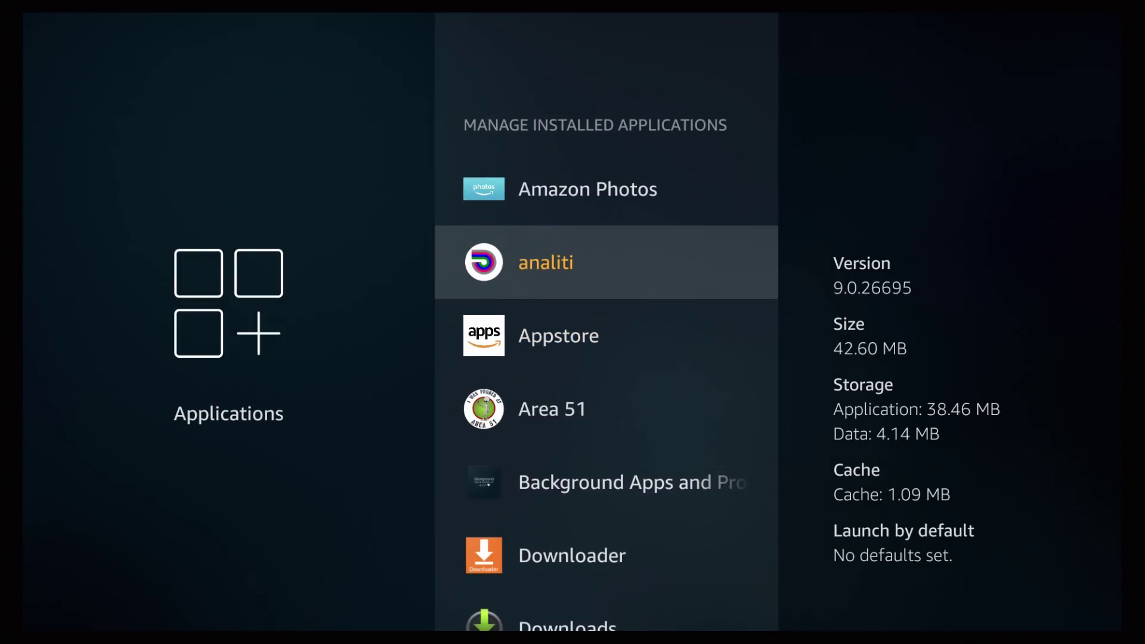
key("Up")
key("Up")
key("Up")
key("Up")
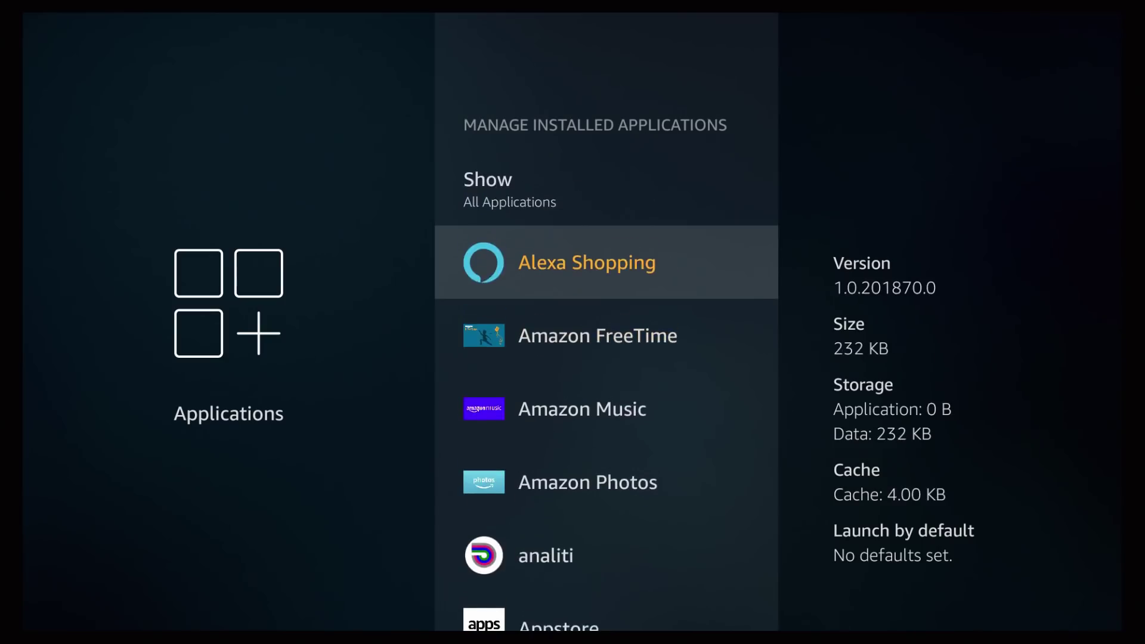
key("Up")
key("Down")
key("Down")
key("Down")
key("Down")
key("Down")
key("Down")
key("Down")
key("Down")
key("Down")
key("Down")
key("Down")
key("Down")
key("Down")
key("Down")
key("Down")
key("Down")
key("Down")
key("Down")
key("Down")
key("Down")
key("Down")
key("Down")
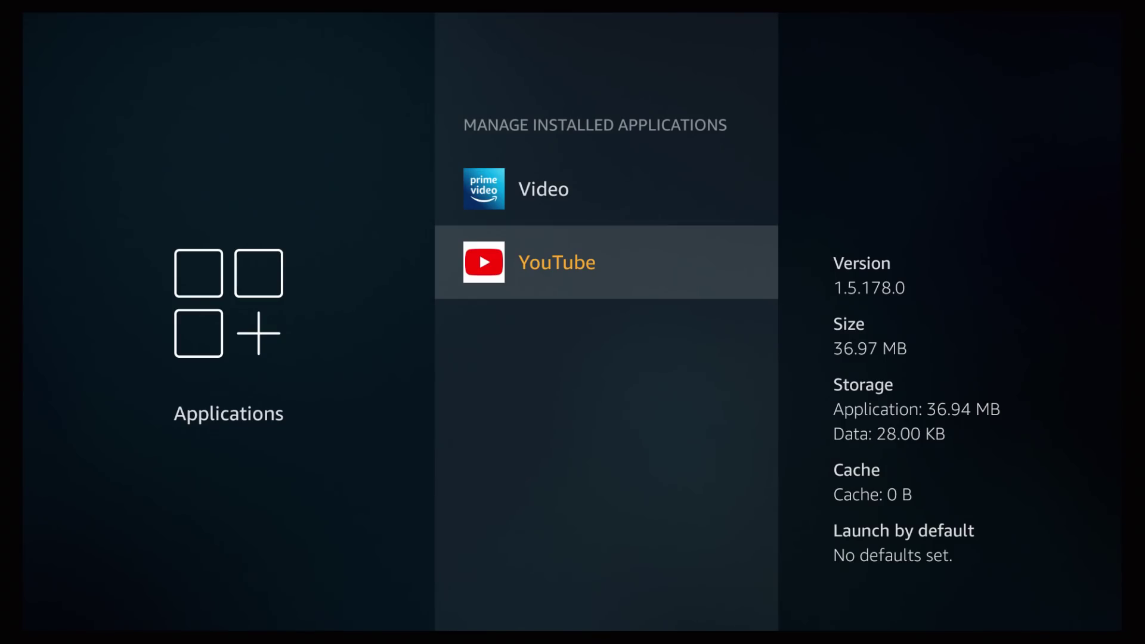
Leave the settings for the Home screen and open the Fire TV search keyboard.
key("Home")
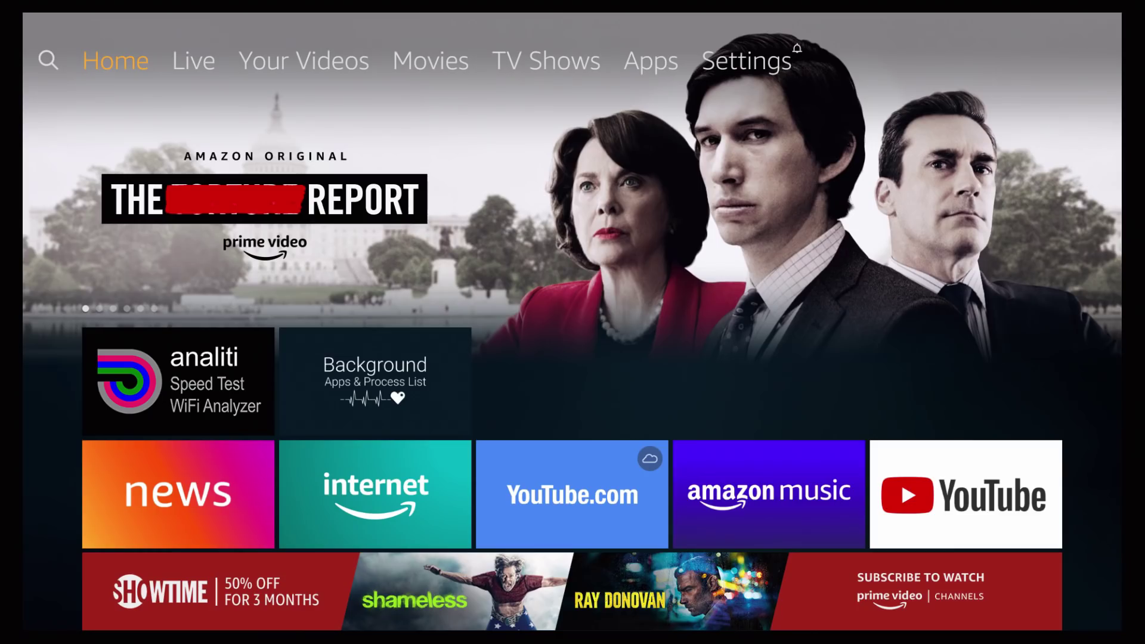
key("Left")
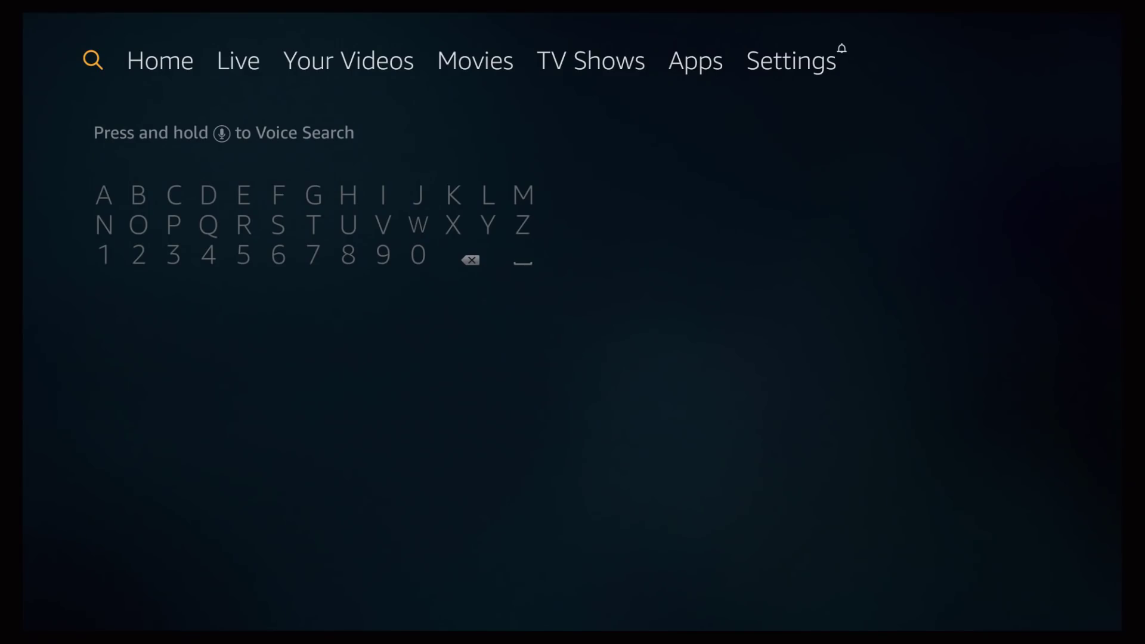
key("Down")
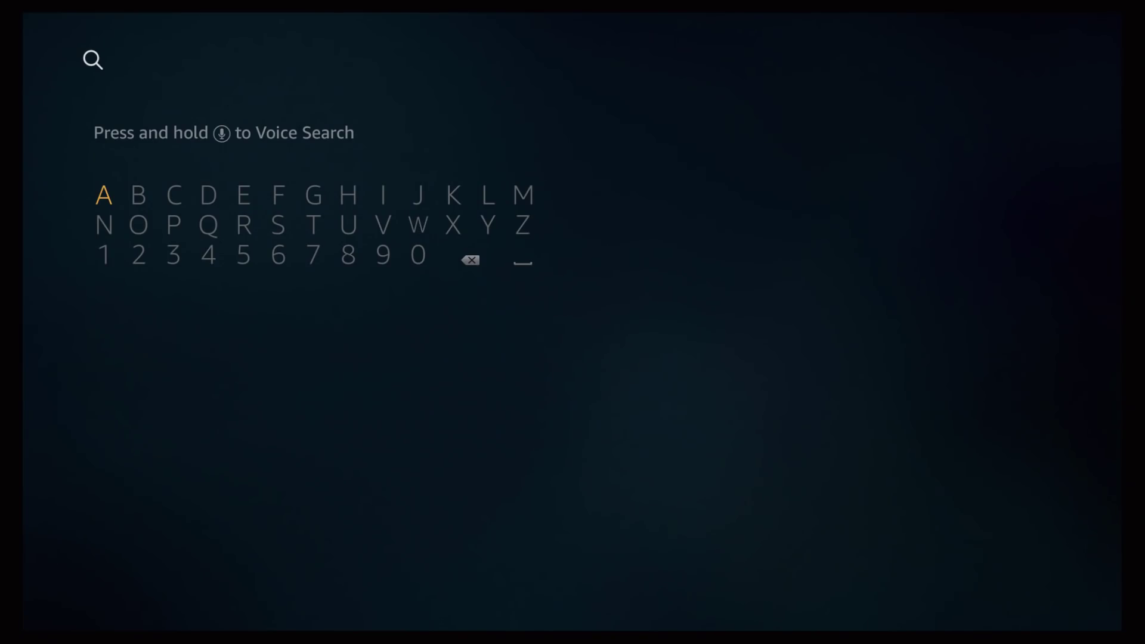
Enter "Ana" as the search text to get suggestions for the analiti app.
key("Right")
key("Right")
key("Right")
key("Right")
key("Right")
key("Down")
key("Left")
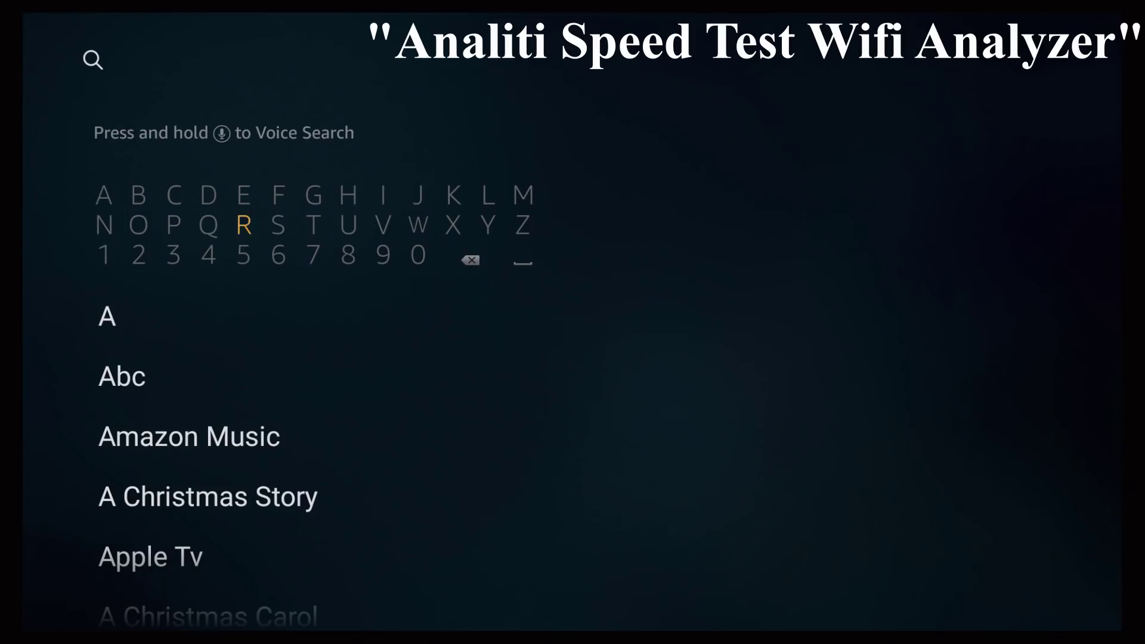
key("Left")
key("Left")
key("Left")
key("Left")
key("Return")
key("Up")
key("Return")
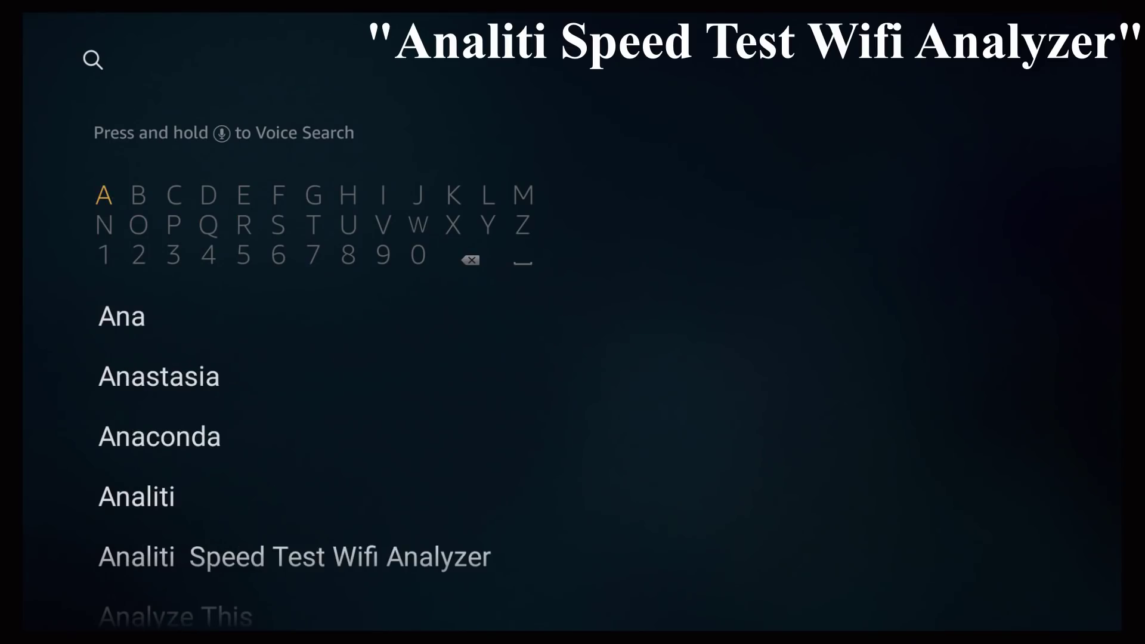
Search with the suggestion "Analiti Speed Test Wifi Analyzer" to bring up the analiti app.
key("Down")
key("Down")
key("Down")
key("Down")
key("Down")
key("Down")
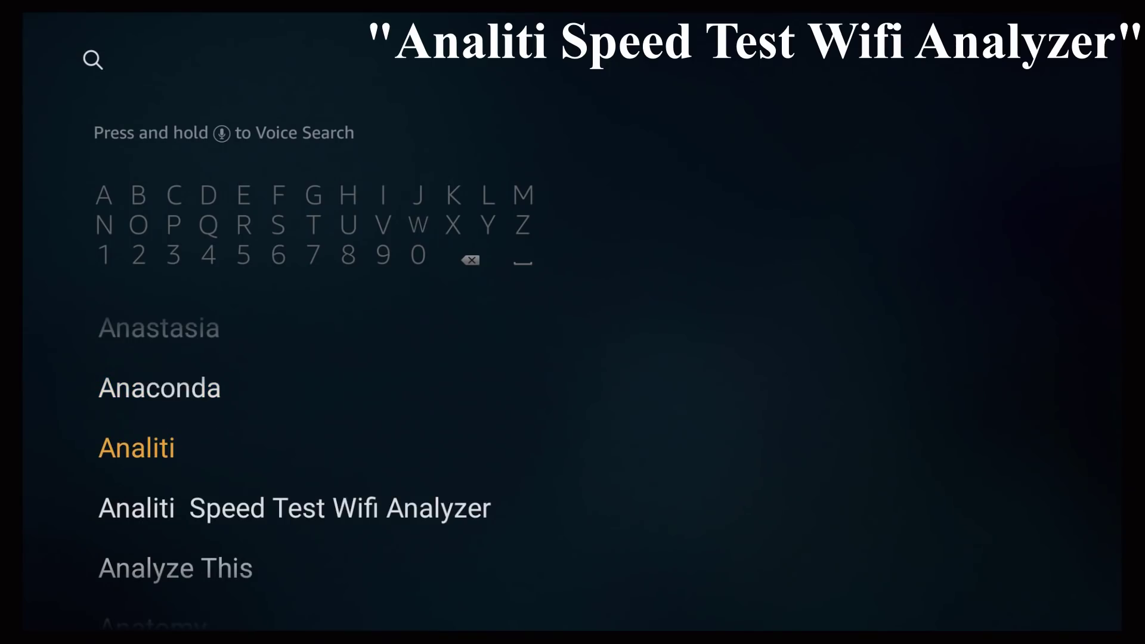
key("Down")
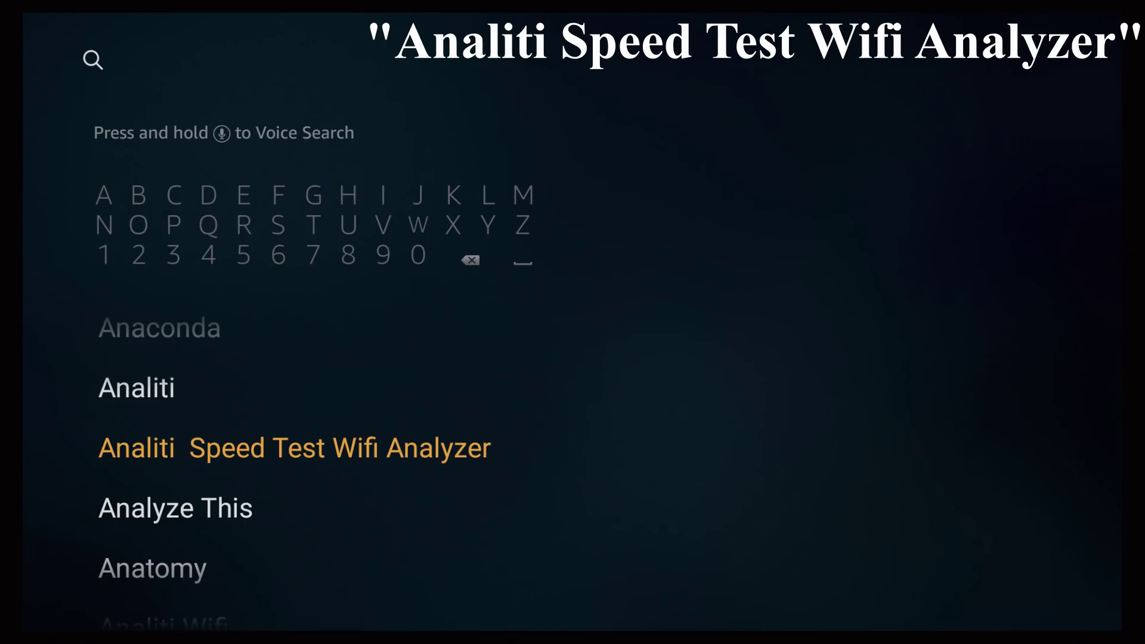
key("Return")
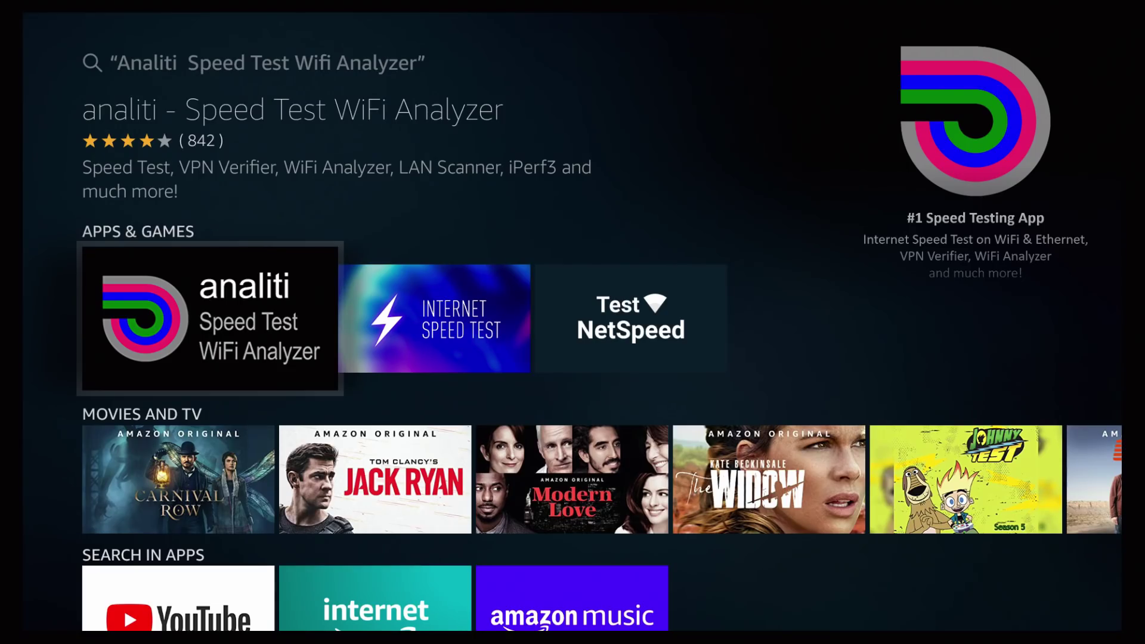
Leave the analiti search results and return to the first letter of the search keyboard.
key("Escape")
key("Up")
key("Up")
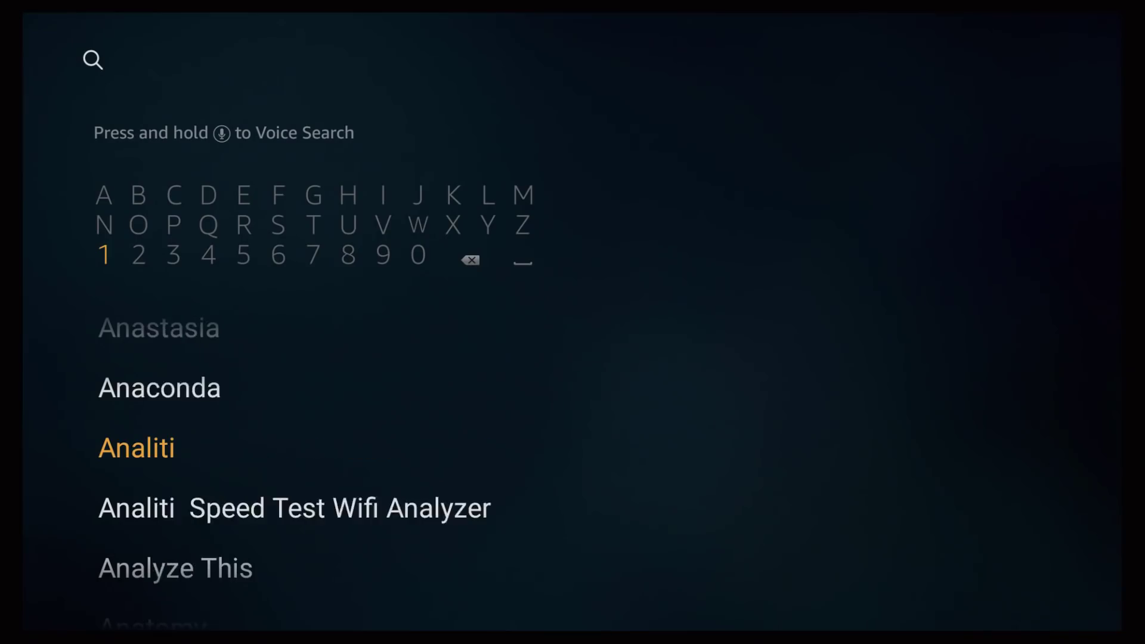
key("Up")
key("Up")
key("Up")
key("Up")
key("Up")
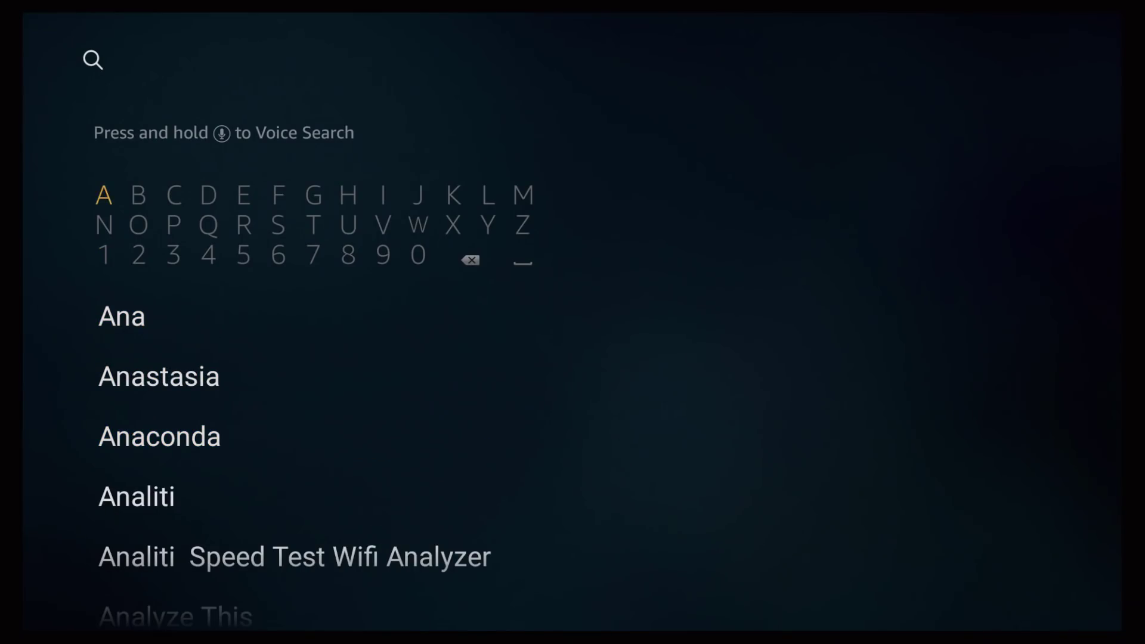
Replace the search text with "Bac" to get suggestions for the background apps tool.
key("Right")
key("Return")
key("Down")
key("Left")
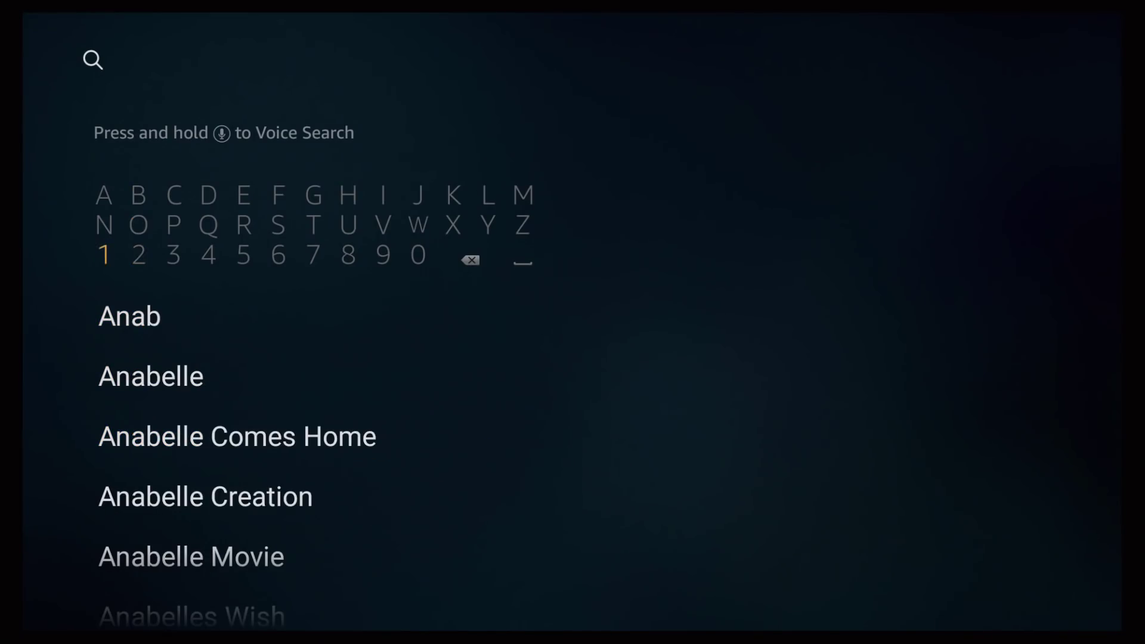
key("Left")
key("Left")
key("Return")
key("Return")
key("Left")
key("Up")
key("Up")
key("Left")
key("Left")
key("Left")
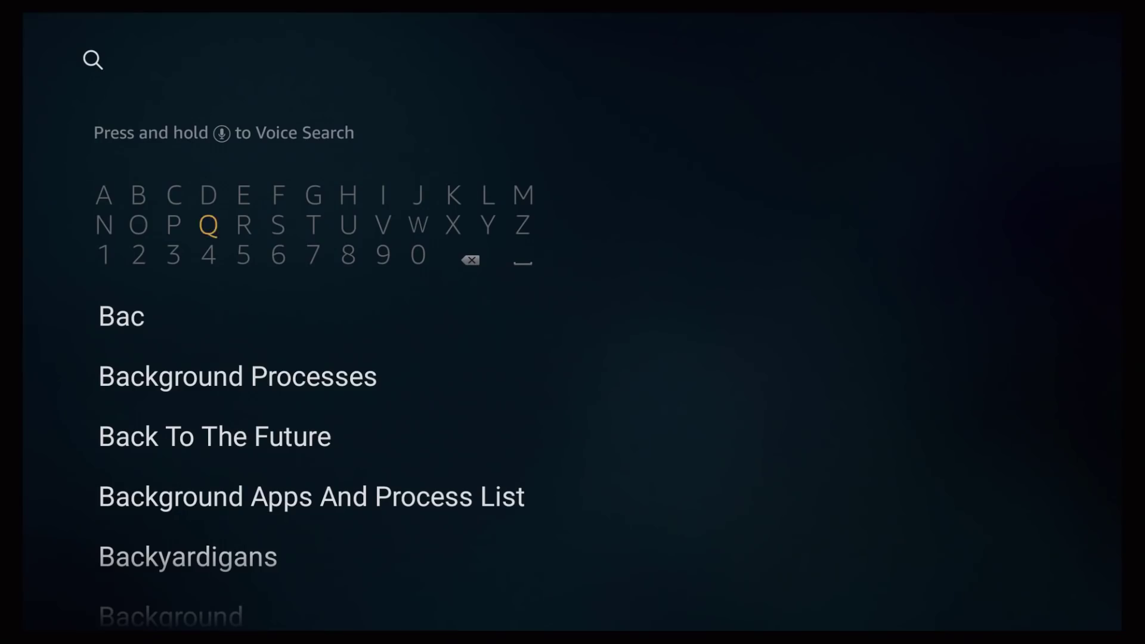
Select the search suggestion "Background Apps And Process List".
key("Right")
key("Right")
key("Right")
key("Down")
key("Down")
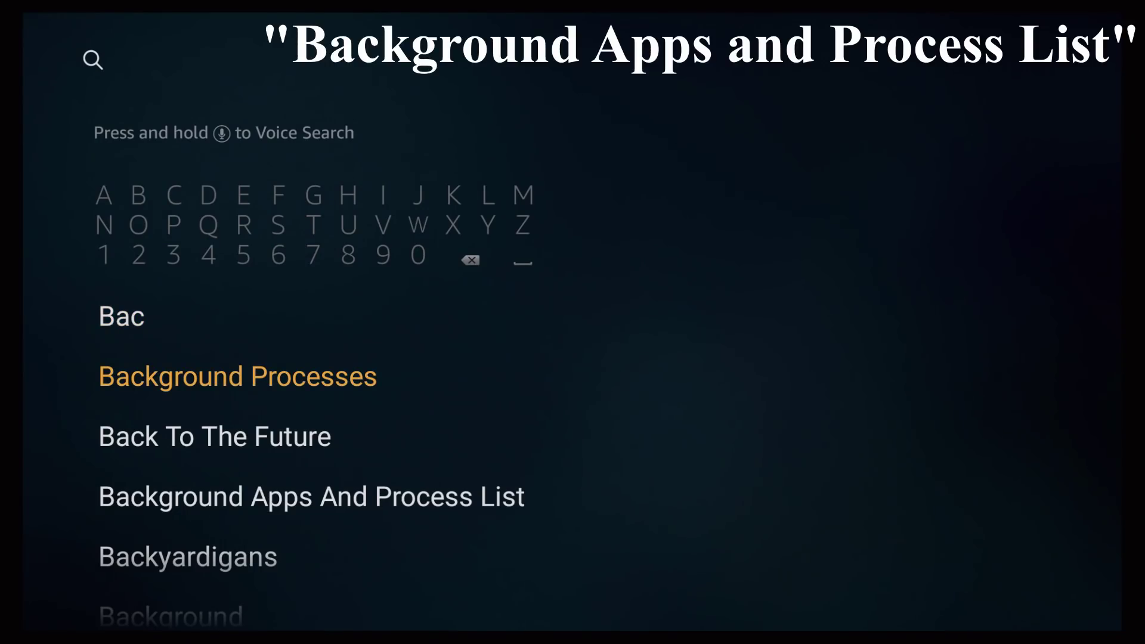
key("Down")
key("Down")
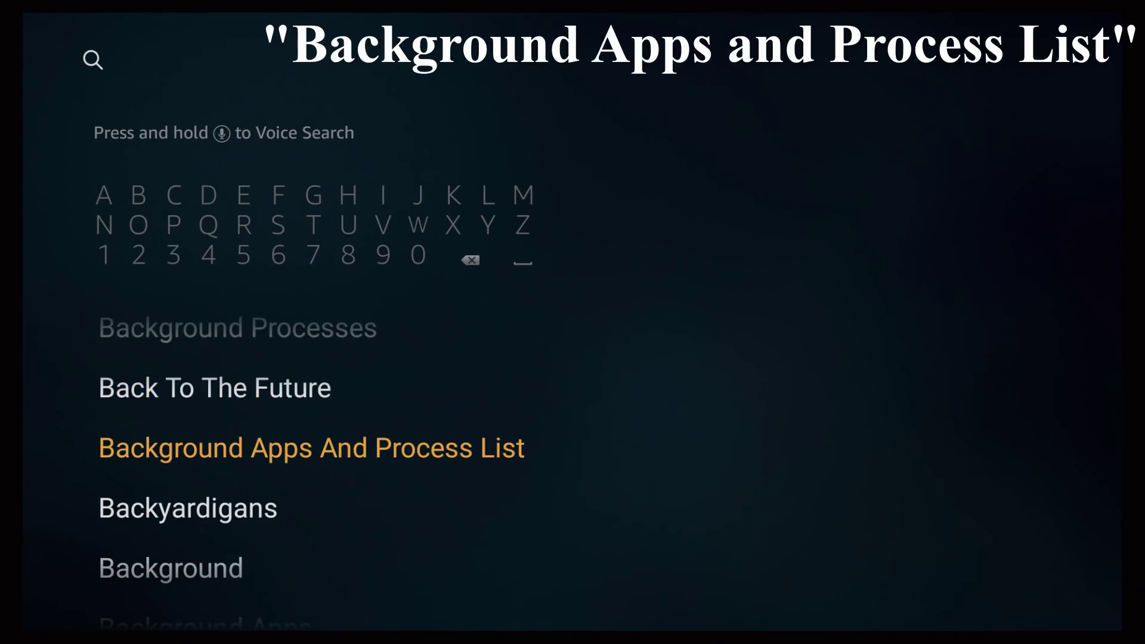